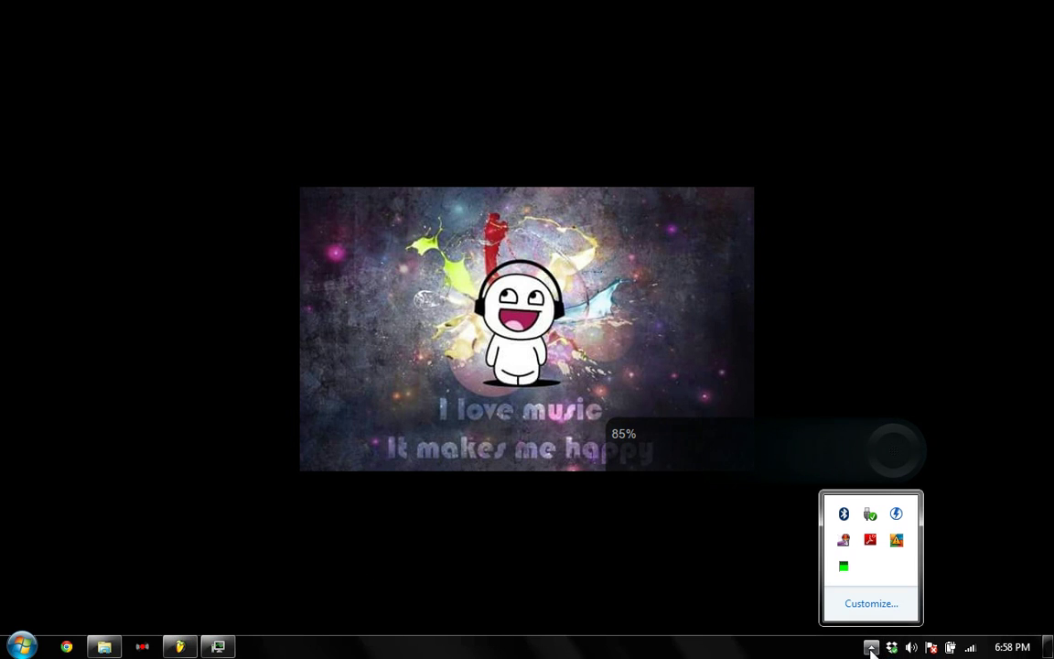
- Restore the FL Studio project and show Pattern 2's channel list
{"action": "right_click", "coordinate": [842, 539]}
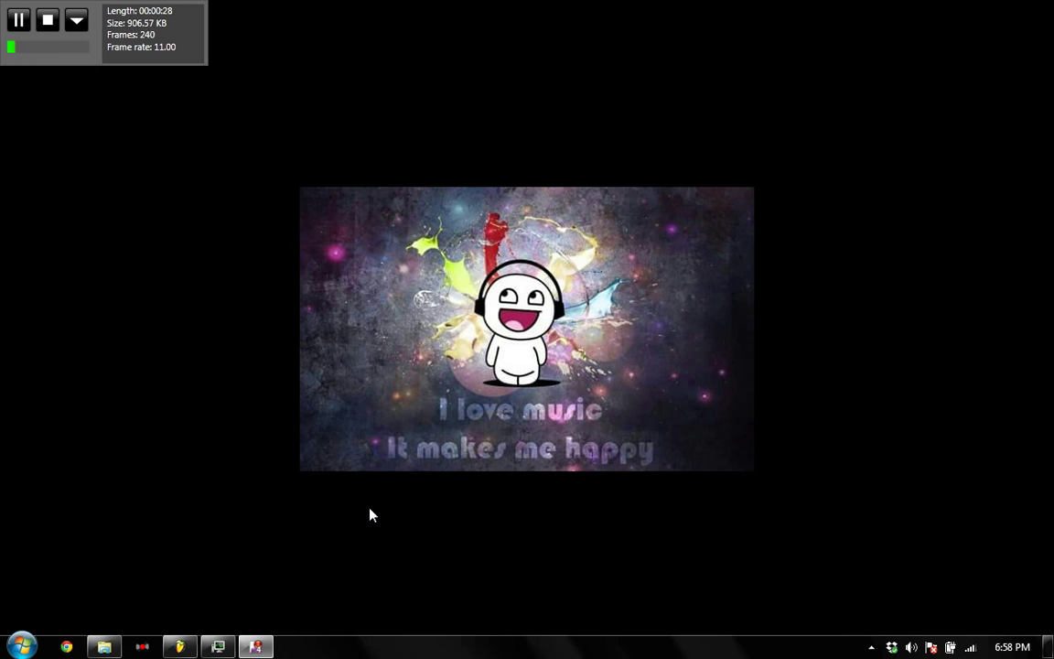
{"action": "left_click", "coordinate": [183, 648]}
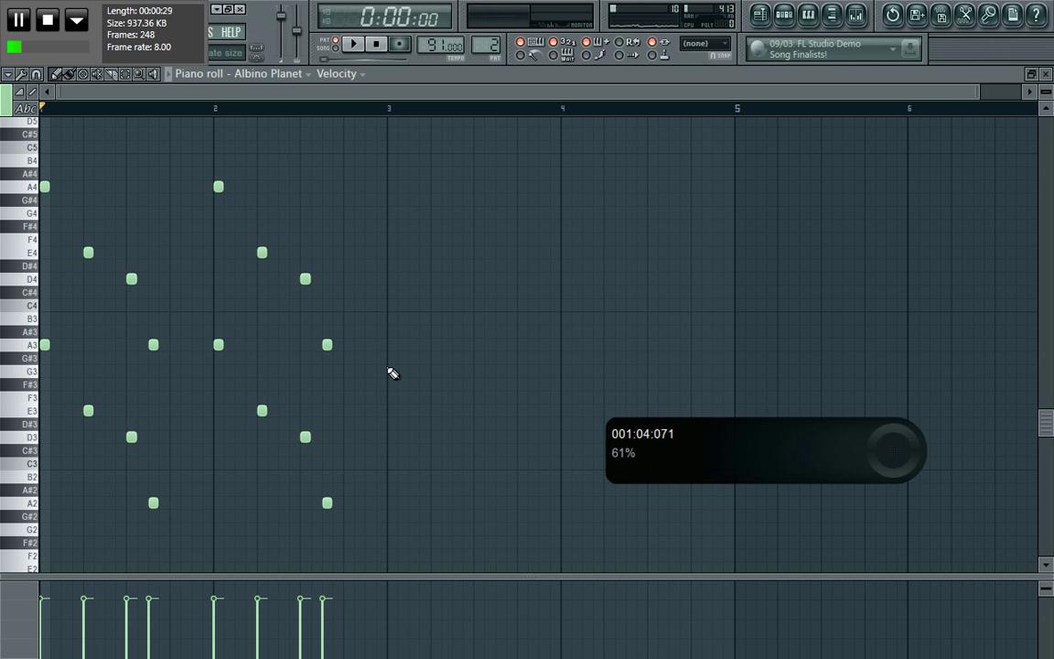
{"action": "left_click", "coordinate": [784, 15]}
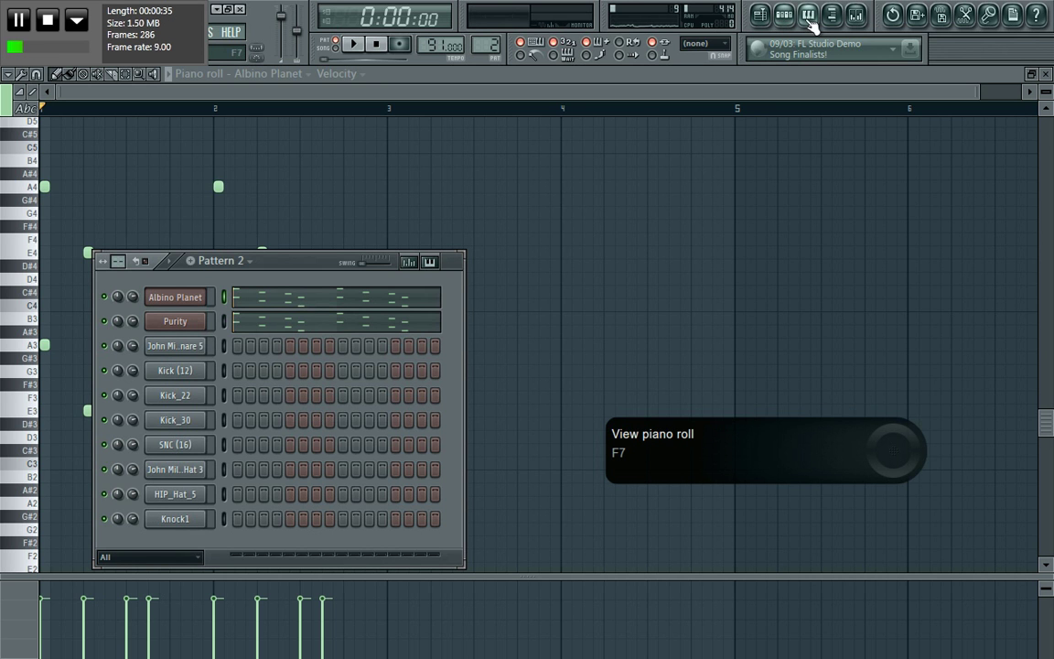
- Show the four-track song playlist with Pattern 2's channel list moved above it
{"action": "left_click", "coordinate": [809, 16]}
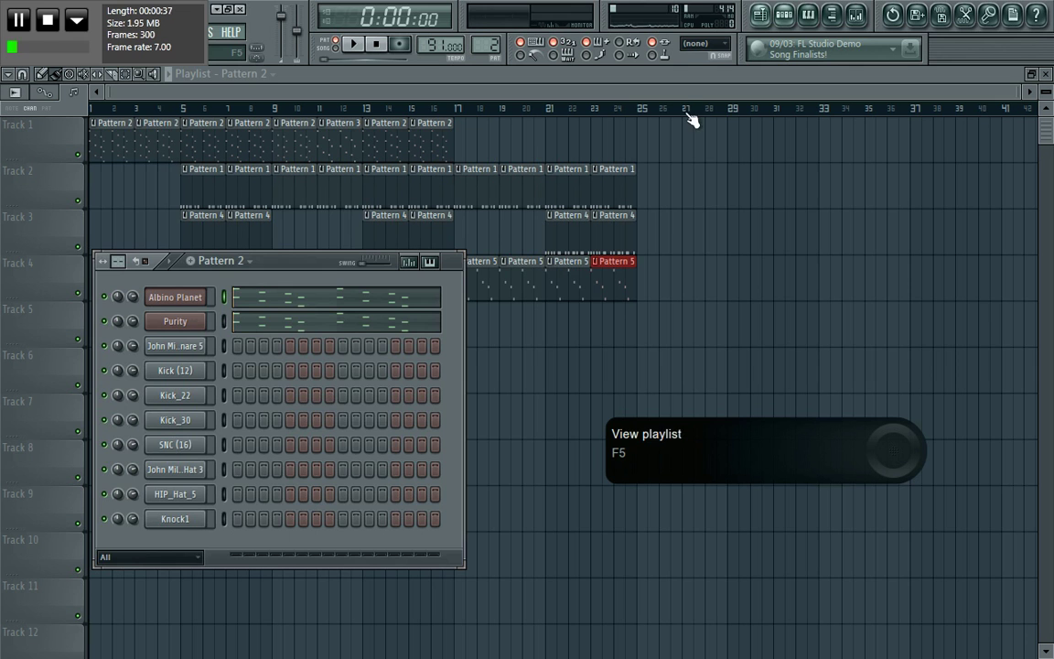
{"action": "left_click", "coordinate": [665, 103]}
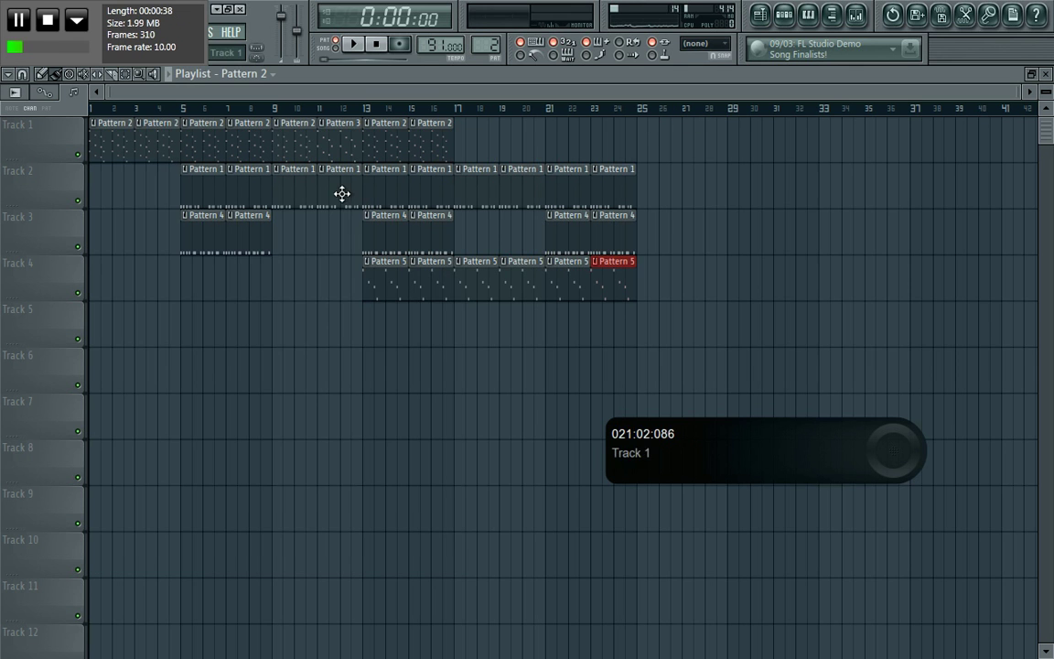
{"action": "left_click", "coordinate": [787, 16]}
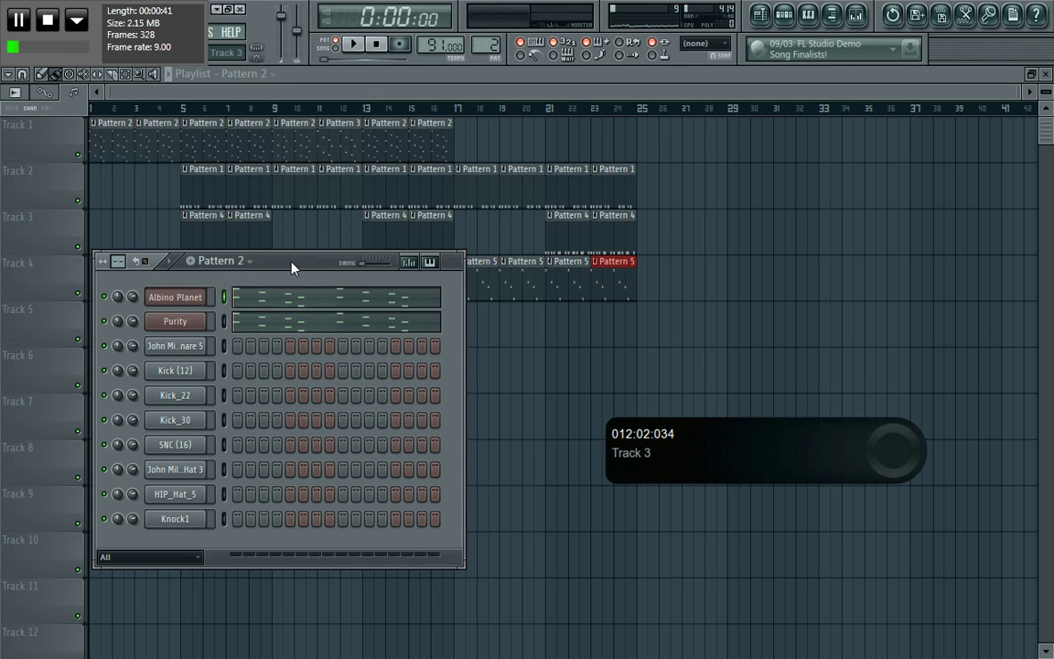
{"action": "left_click_drag", "start_coordinate": [292, 267], "coordinate": [492, 153]}
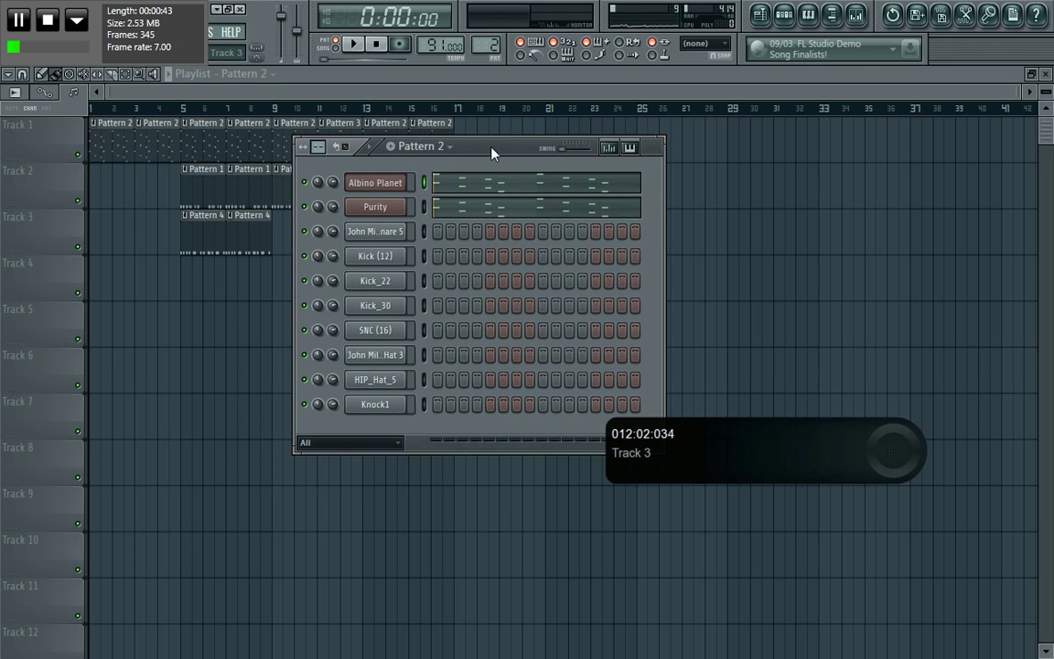
- Play two test notes on the Albino Planet synth, then audition the Purity xylophone plugin
{"action": "left_click", "coordinate": [375, 182]}
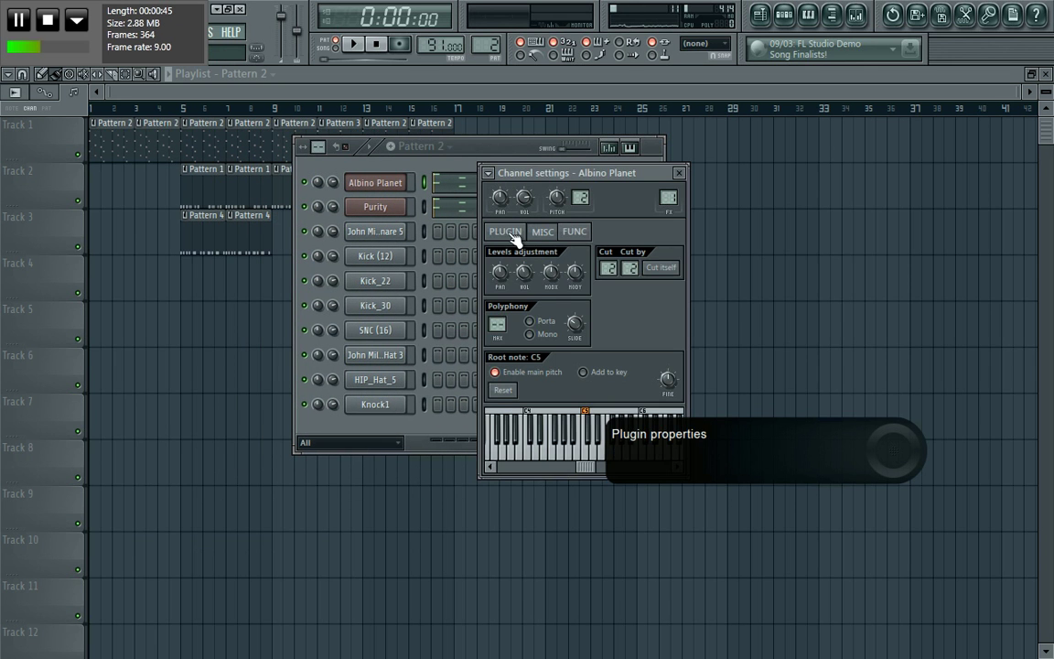
{"action": "left_click", "coordinate": [512, 234]}
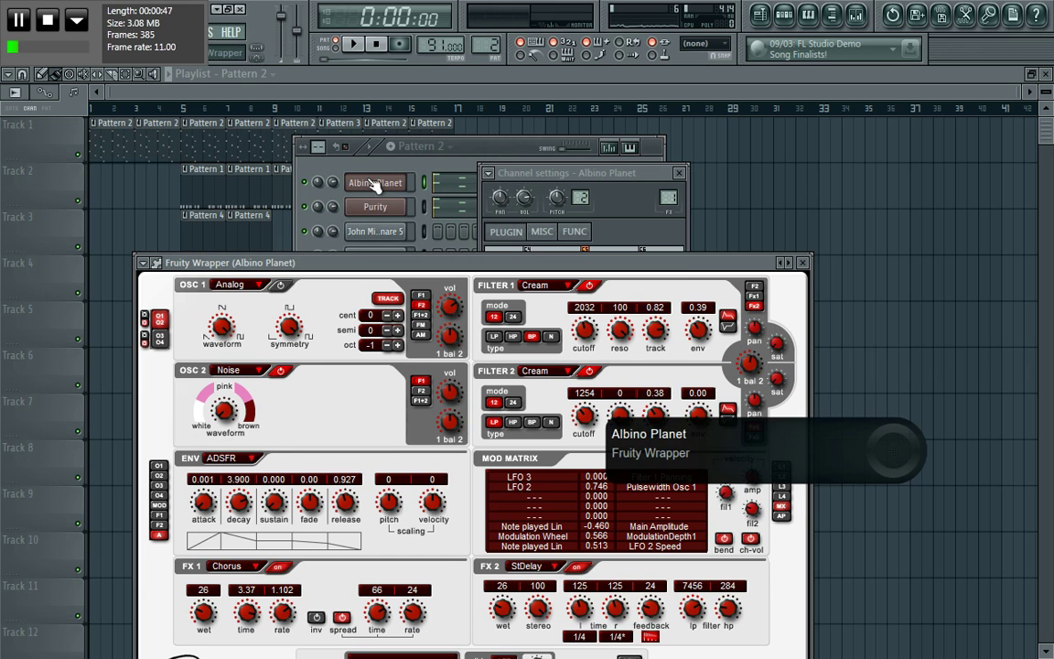
{"action": "left_click", "coordinate": [570, 198]}
{"action": "left_click", "coordinate": [515, 261]}
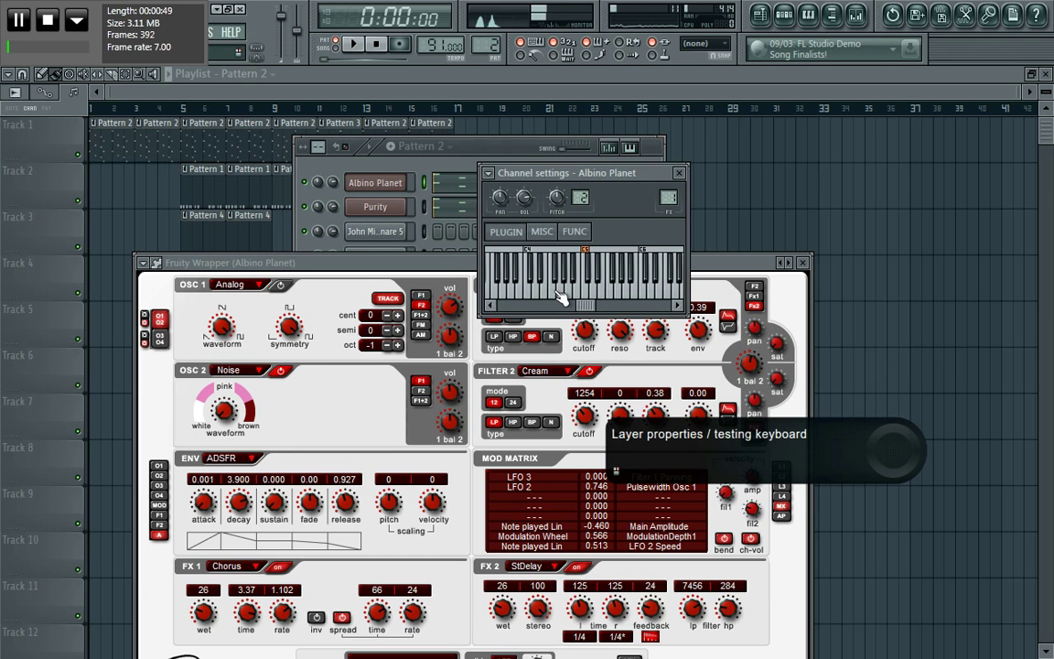
{"action": "left_click", "coordinate": [396, 210]}
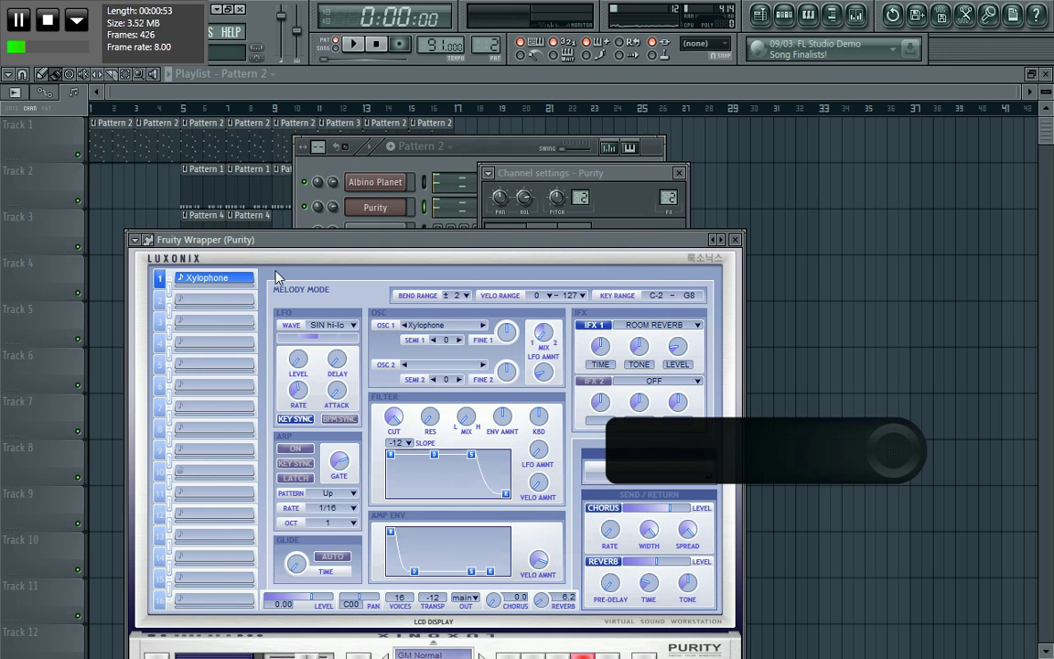
{"action": "left_click", "coordinate": [550, 183]}
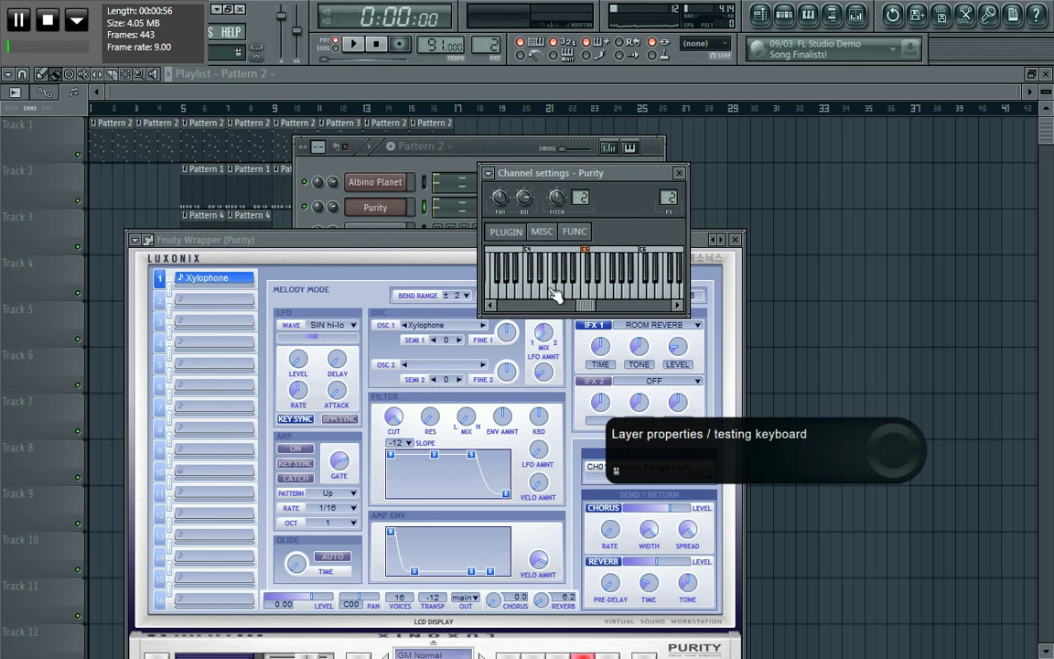
- Play and stop Pattern 2's melody, then switch the pattern selector to Pattern 1
{"action": "left_click", "coordinate": [430, 148]}
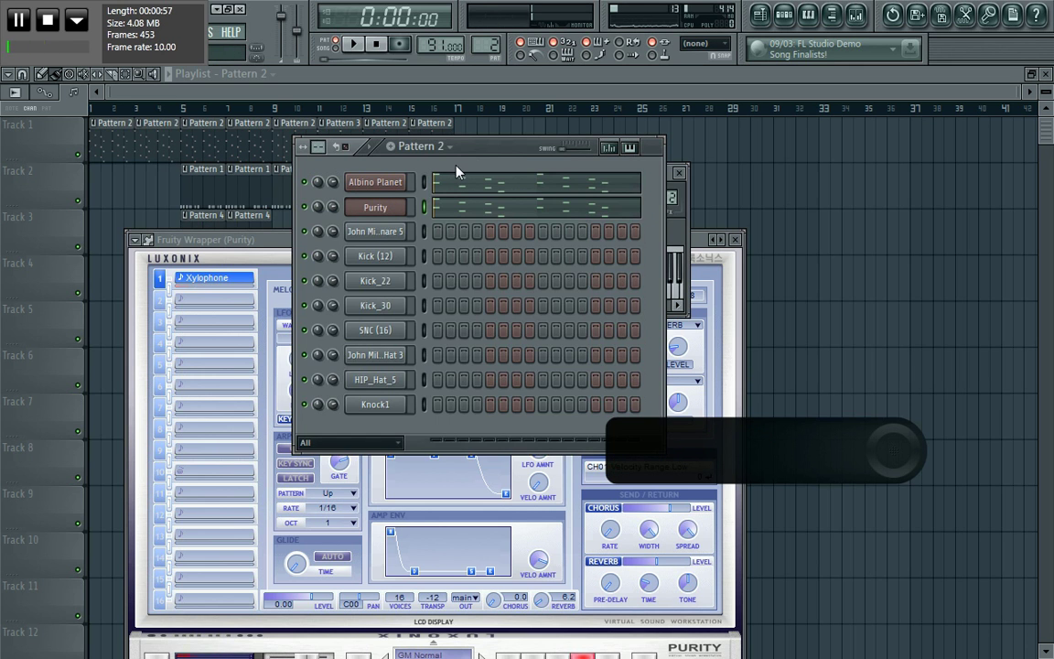
{"action": "left_click", "coordinate": [354, 44]}
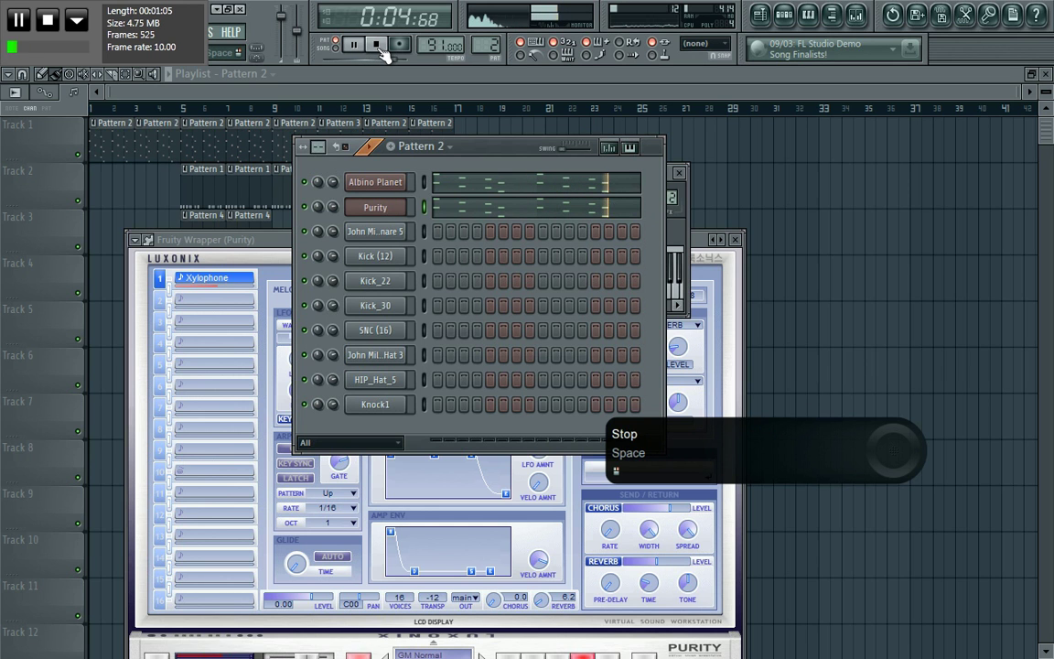
{"action": "left_click", "coordinate": [379, 48]}
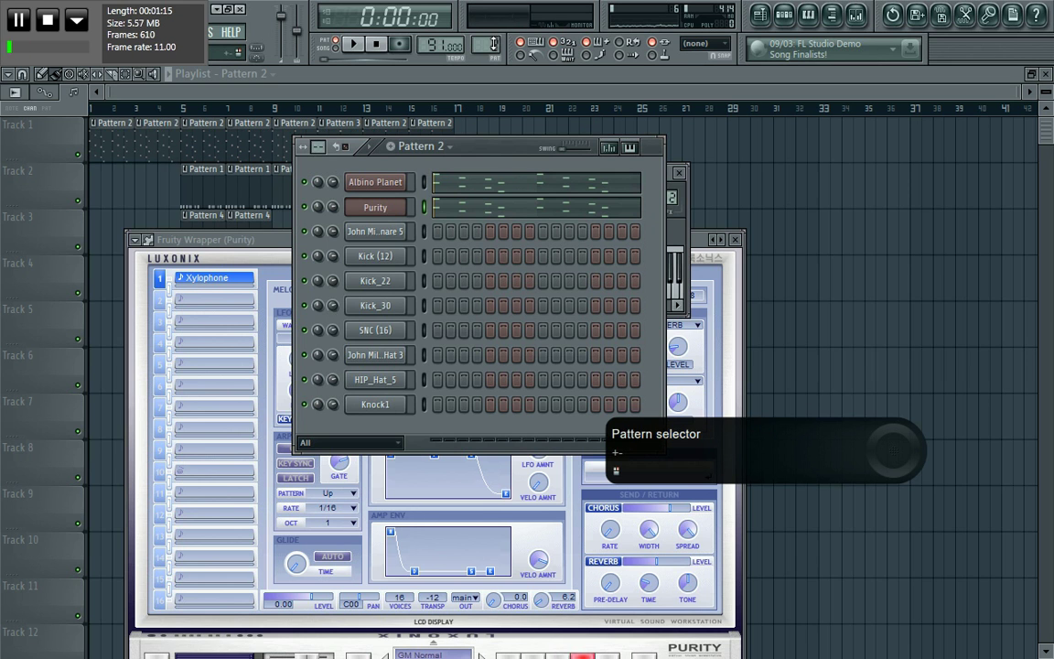
{"action": "scroll", "coordinate": [490, 45], "scroll_direction": "down", "scroll_amount": 1}
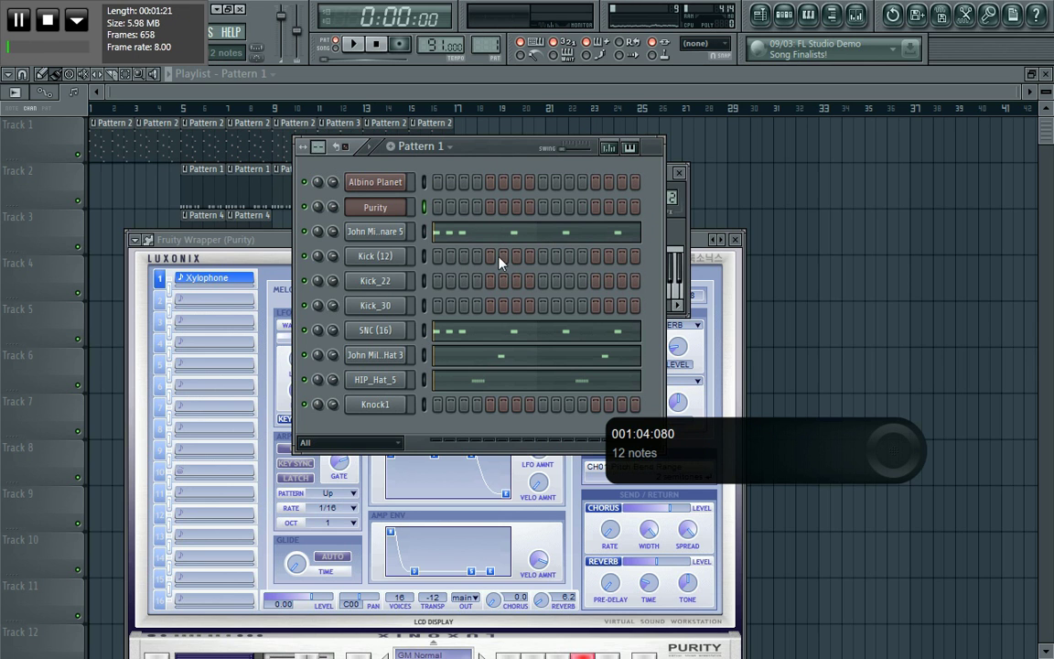
- View the sample settings of Snare 5, Kick_30, SNC (16), HIP_Hat_5, then OHat 3
{"action": "left_click", "coordinate": [375, 231]}
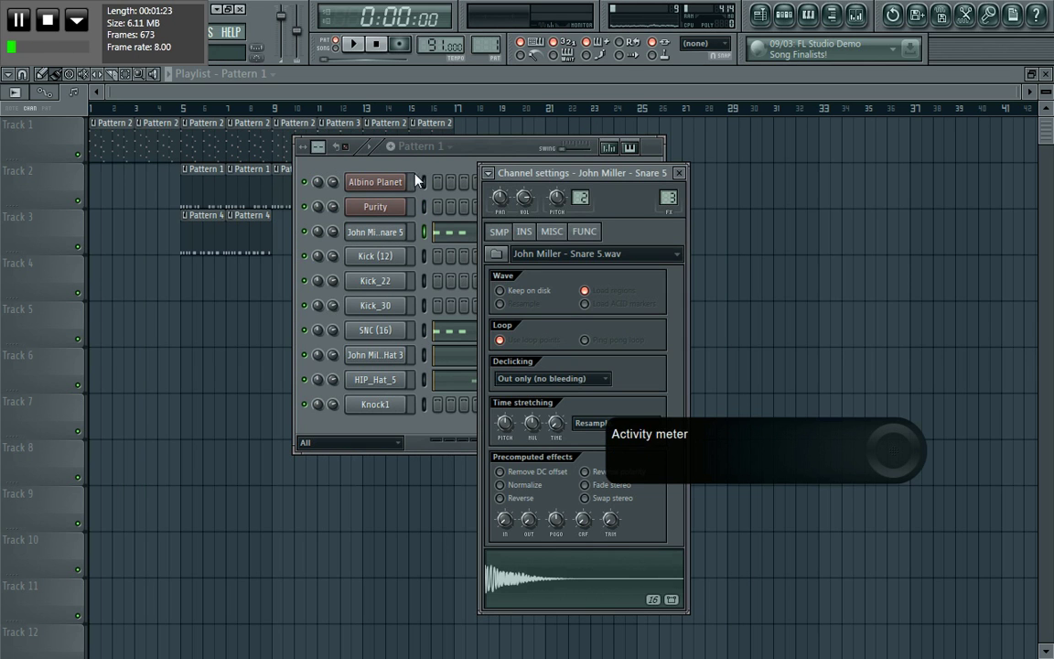
{"action": "left_click", "coordinate": [383, 148]}
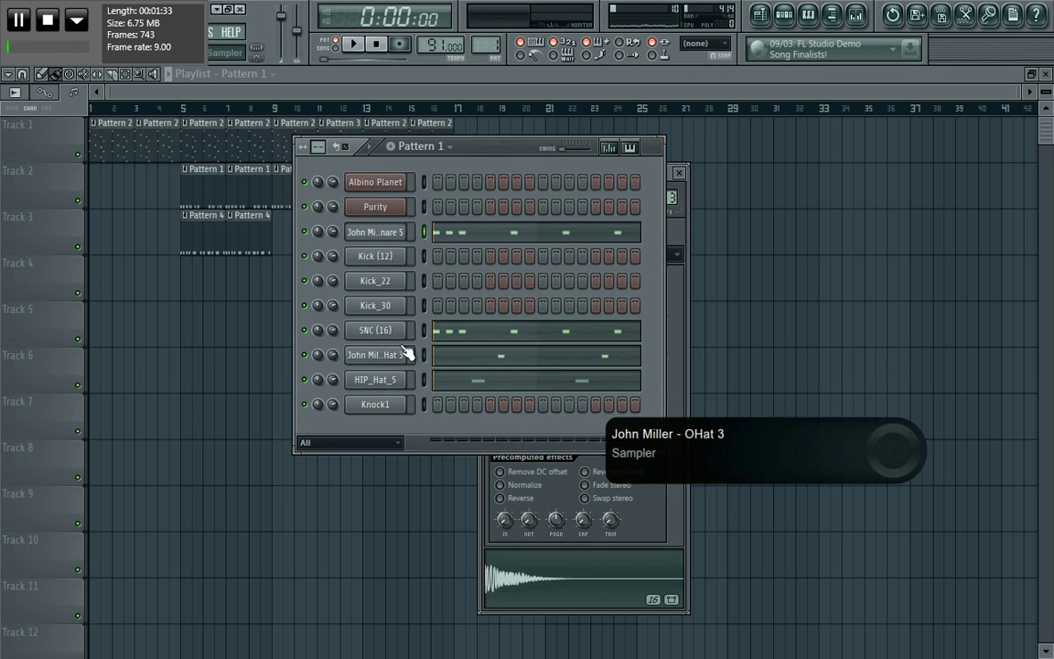
{"action": "left_click", "coordinate": [375, 305]}
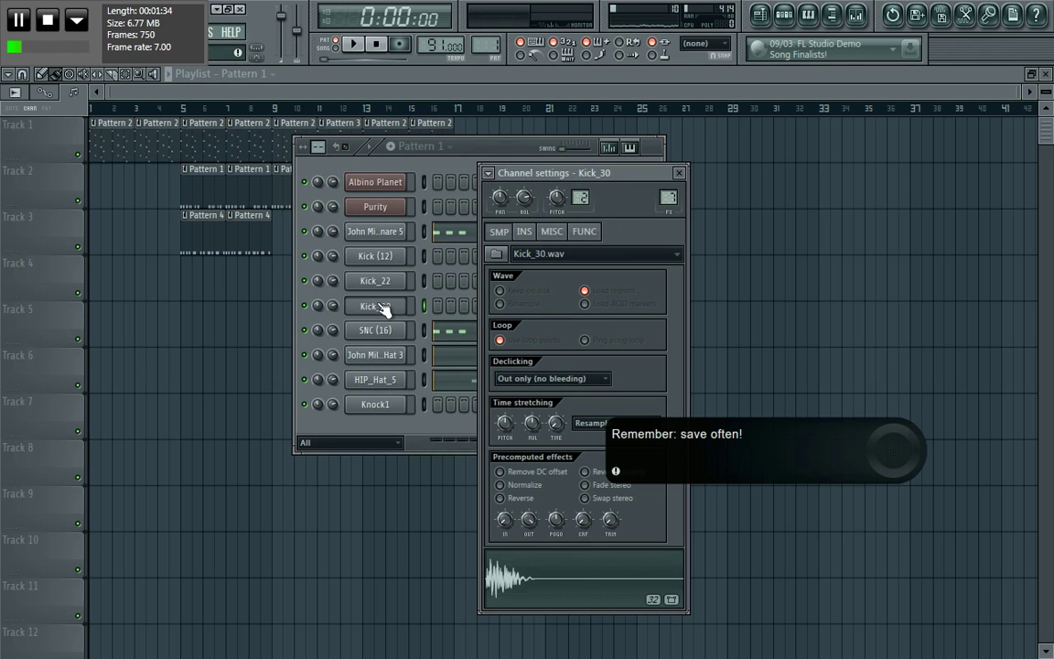
{"action": "left_click", "coordinate": [377, 432]}
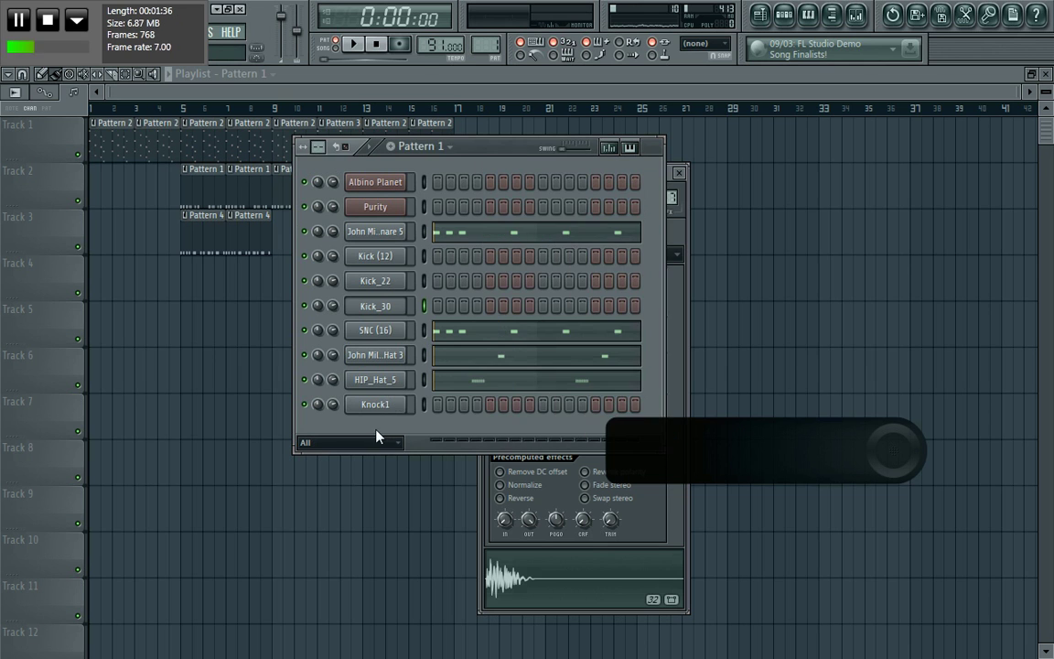
{"action": "left_click", "coordinate": [377, 331]}
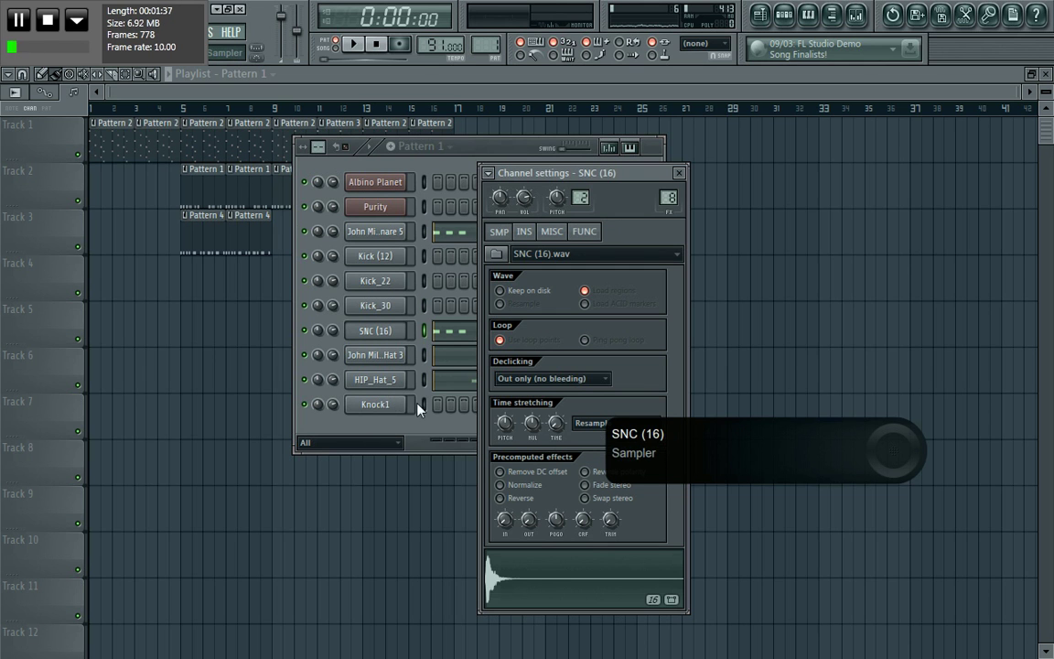
{"action": "left_click", "coordinate": [379, 233]}
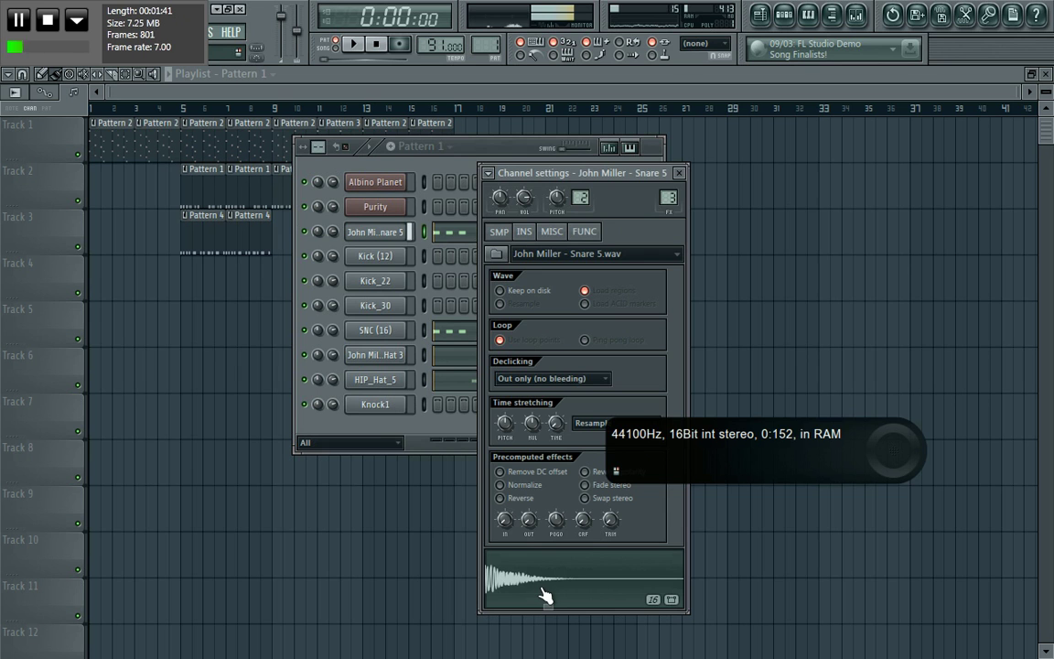
{"action": "left_click", "coordinate": [381, 430]}
{"action": "left_click", "coordinate": [375, 383]}
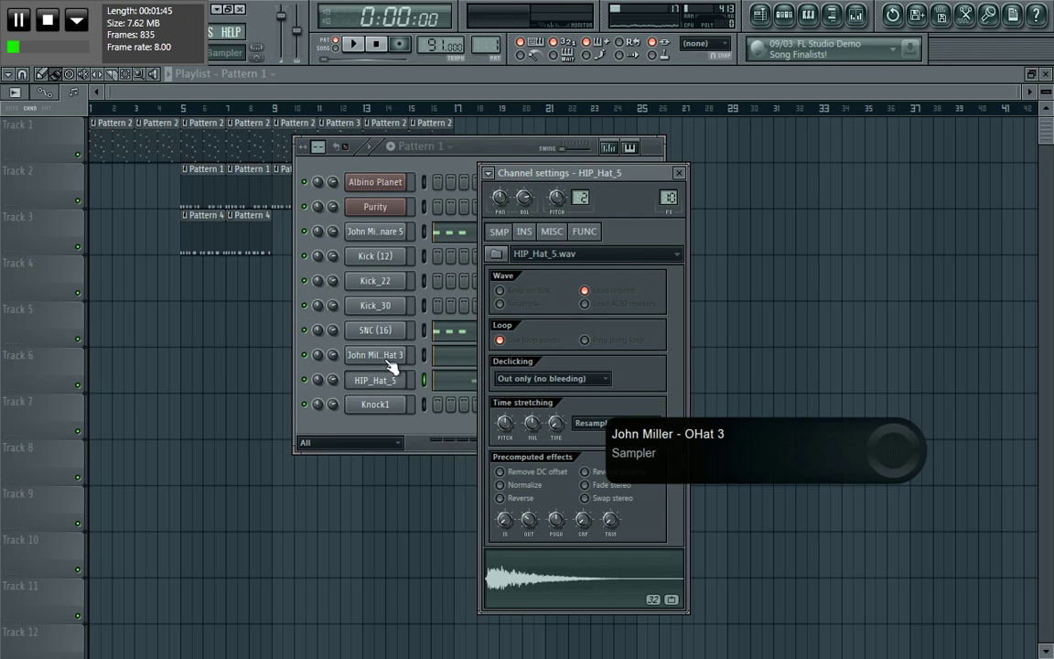
{"action": "left_click", "coordinate": [377, 356]}
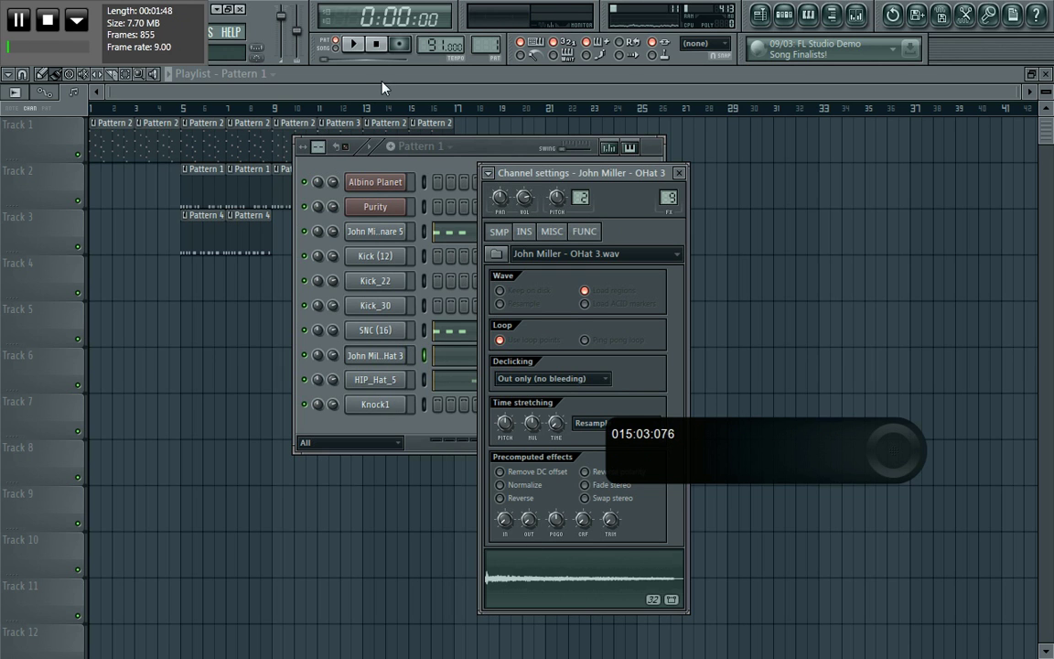
- Play Pattern 1's drum beat with its channel list in front, then stop it
{"action": "left_click", "coordinate": [355, 45]}
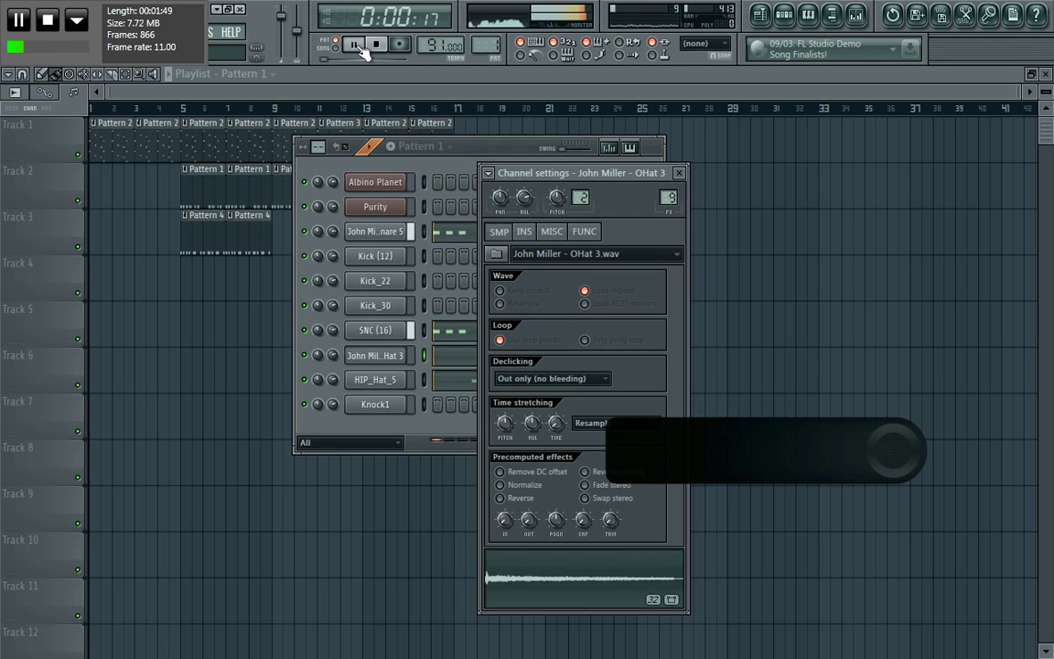
{"action": "left_click", "coordinate": [448, 172]}
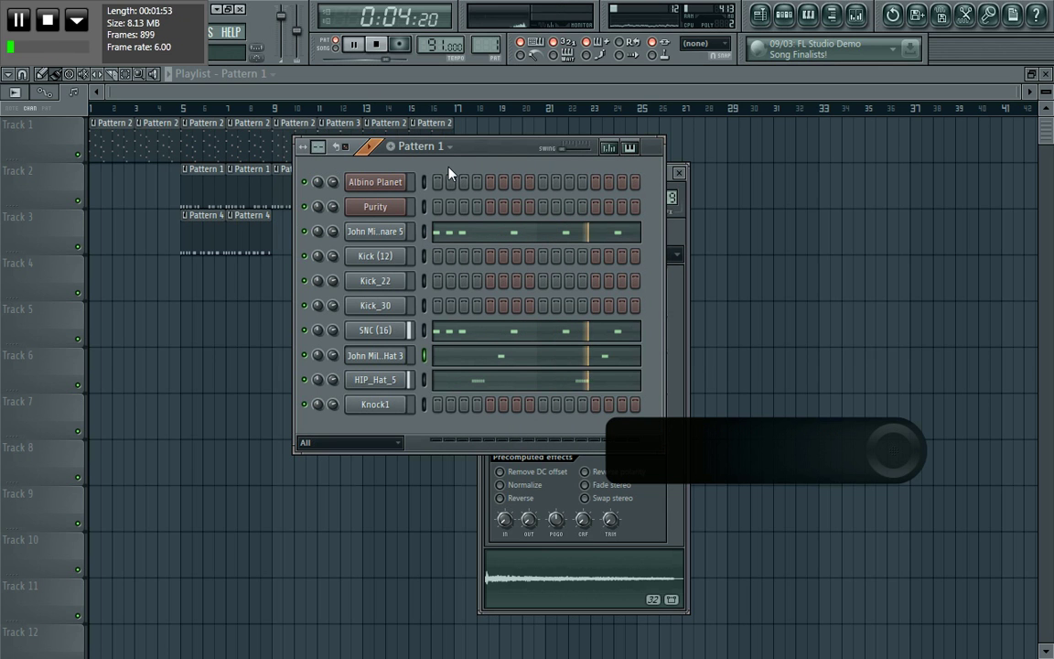
{"action": "left_click", "coordinate": [376, 43]}
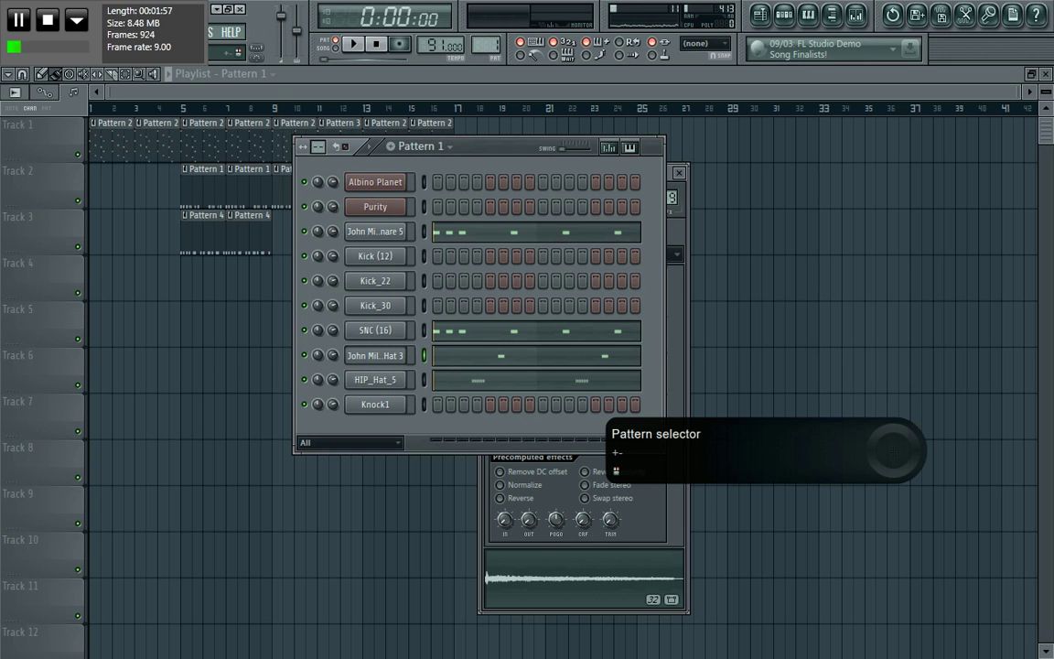
- Select Pattern 4, then play and stop its kick beat
{"action": "scroll", "coordinate": [485, 44], "scroll_direction": "up", "scroll_amount": 1}
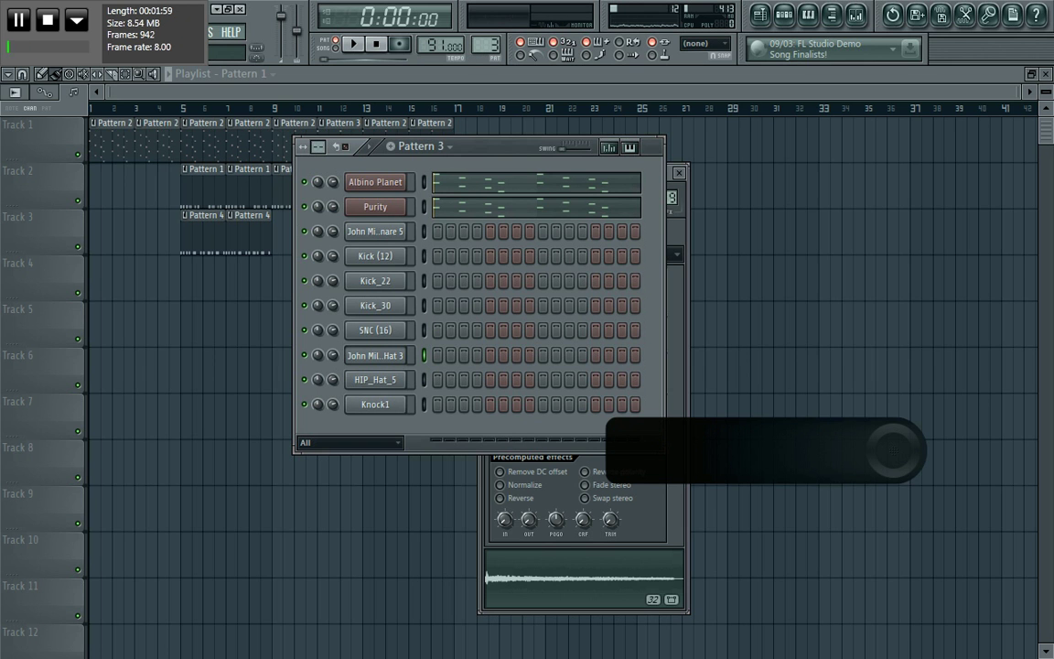
{"action": "scroll", "coordinate": [485, 44], "scroll_direction": "up", "scroll_amount": 1}
{"action": "scroll", "coordinate": [486, 44], "scroll_direction": "down", "scroll_amount": 1}
{"action": "scroll", "coordinate": [486, 44], "scroll_direction": "up", "scroll_amount": 1}
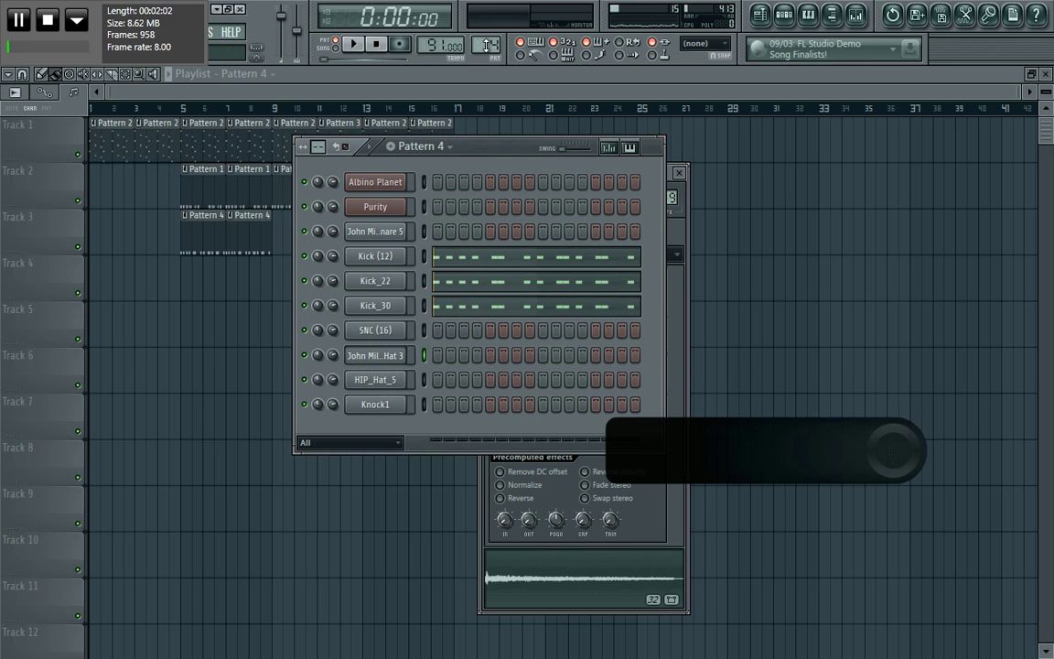
{"action": "left_click", "coordinate": [354, 44]}
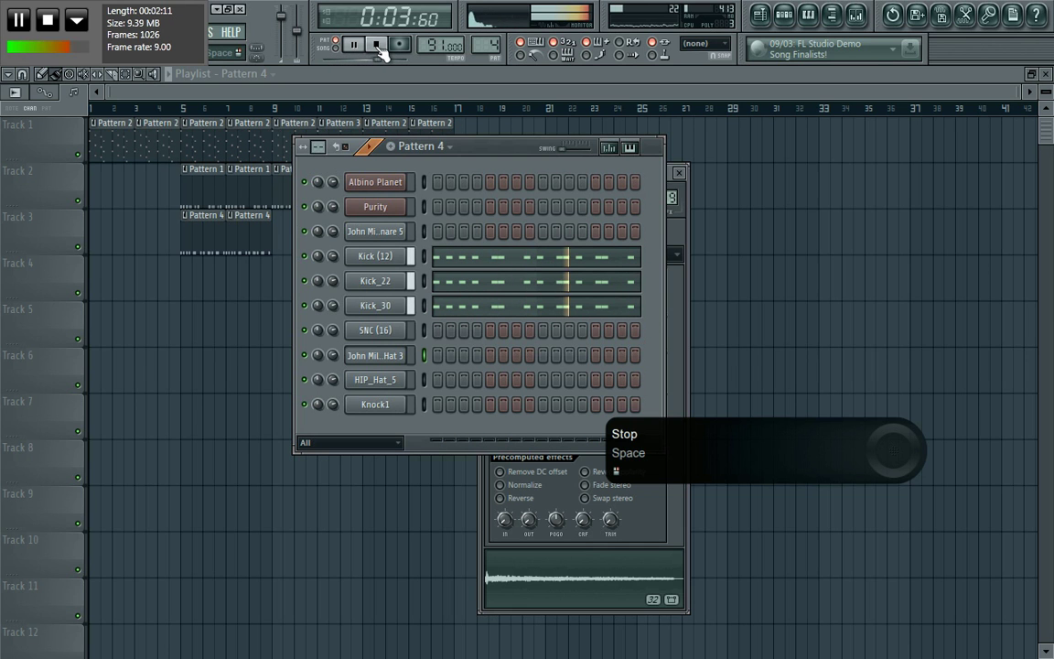
{"action": "left_click", "coordinate": [379, 47]}
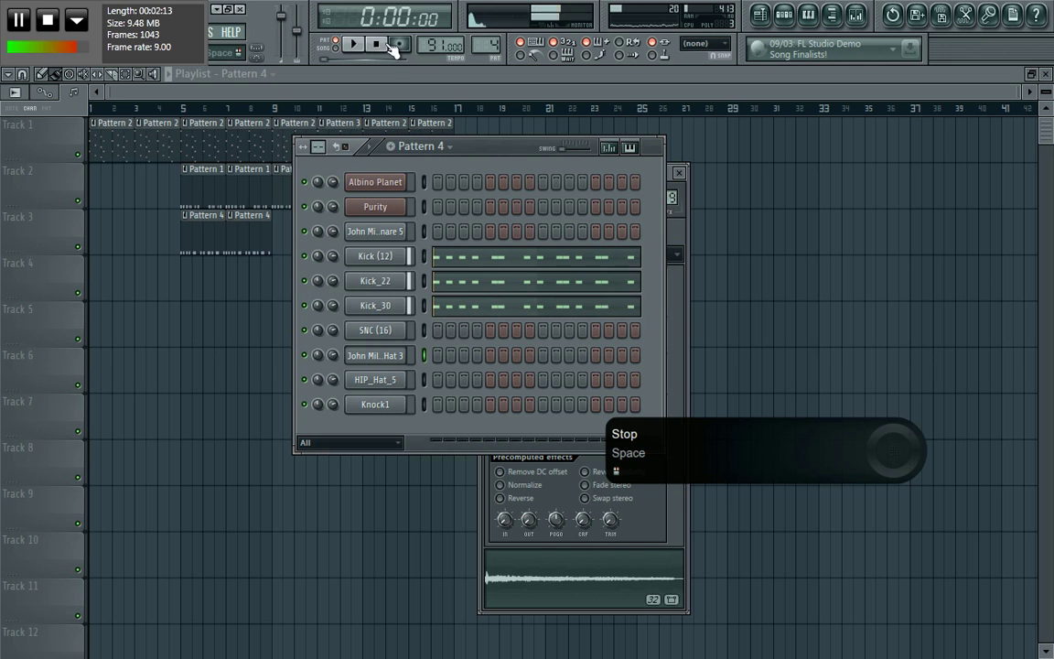
- Scroll the pattern selector through 5, 3 and 4, settling on Pattern 2
{"action": "scroll", "coordinate": [485, 44], "scroll_direction": "up", "scroll_amount": 1}
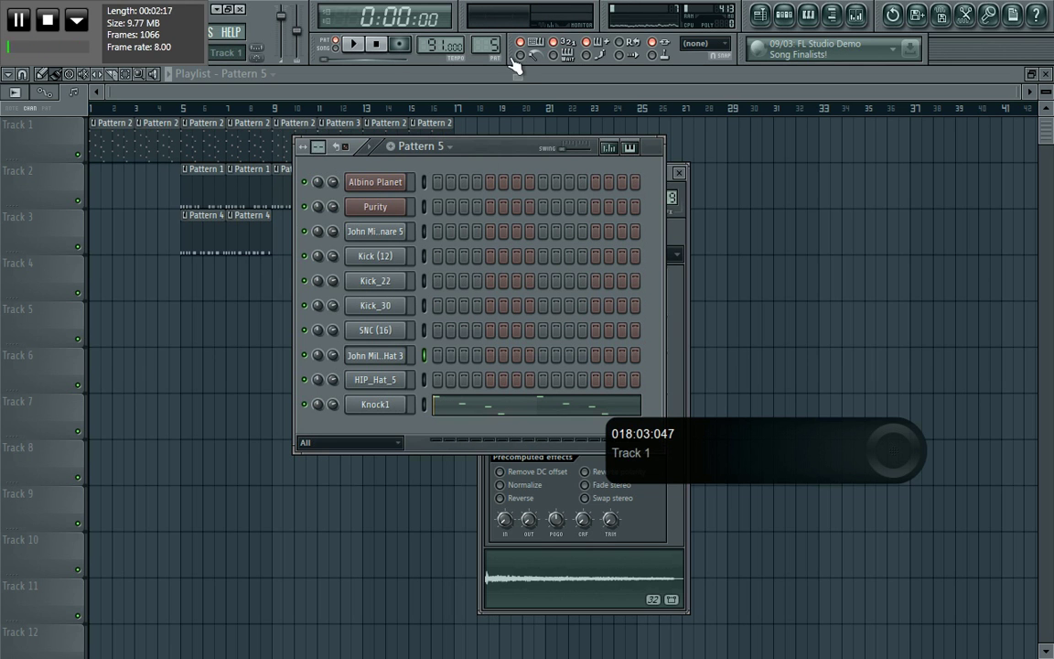
{"action": "scroll", "coordinate": [485, 44], "scroll_direction": "down", "scroll_amount": 2}
{"action": "scroll", "coordinate": [485, 44], "scroll_direction": "up", "scroll_amount": 1}
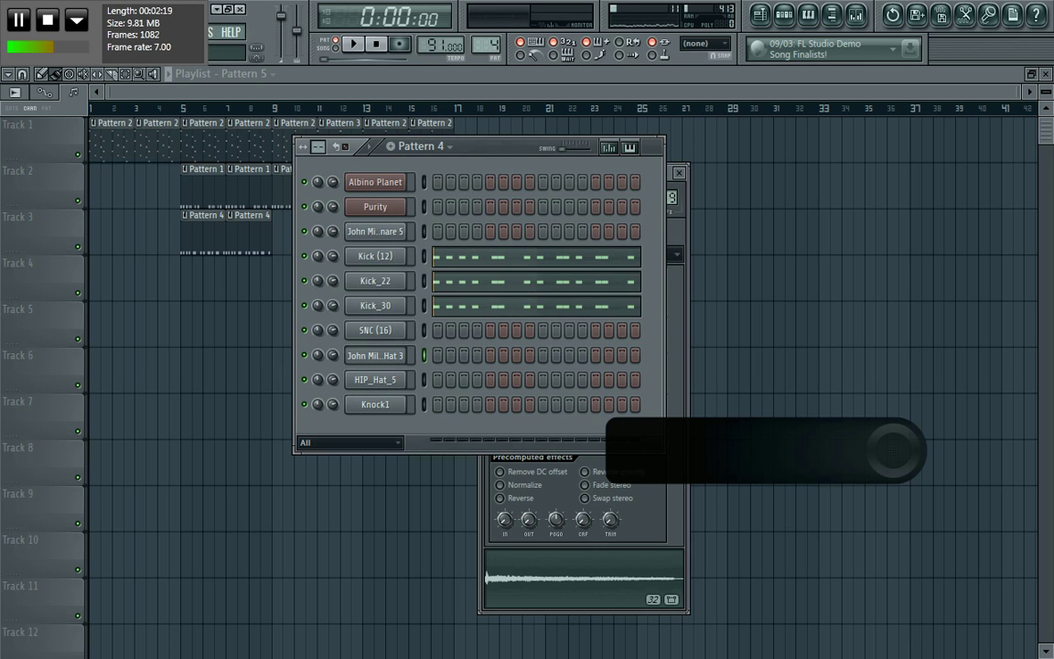
{"action": "scroll", "coordinate": [484, 44], "scroll_direction": "down", "scroll_amount": 2}
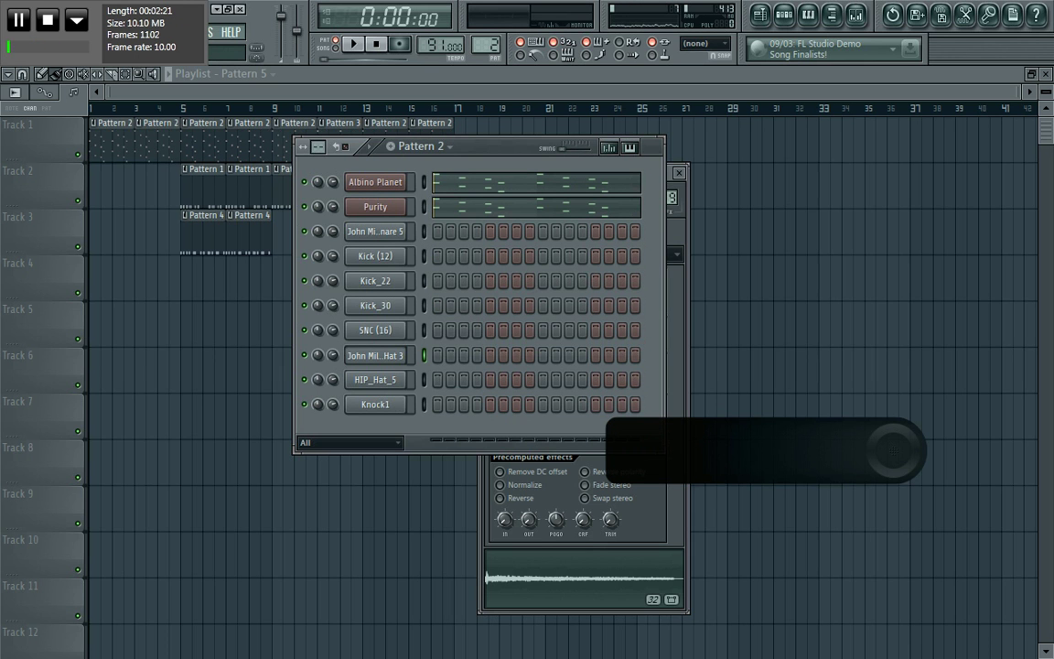
{"action": "scroll", "coordinate": [484, 44], "scroll_direction": "down", "scroll_amount": 1}
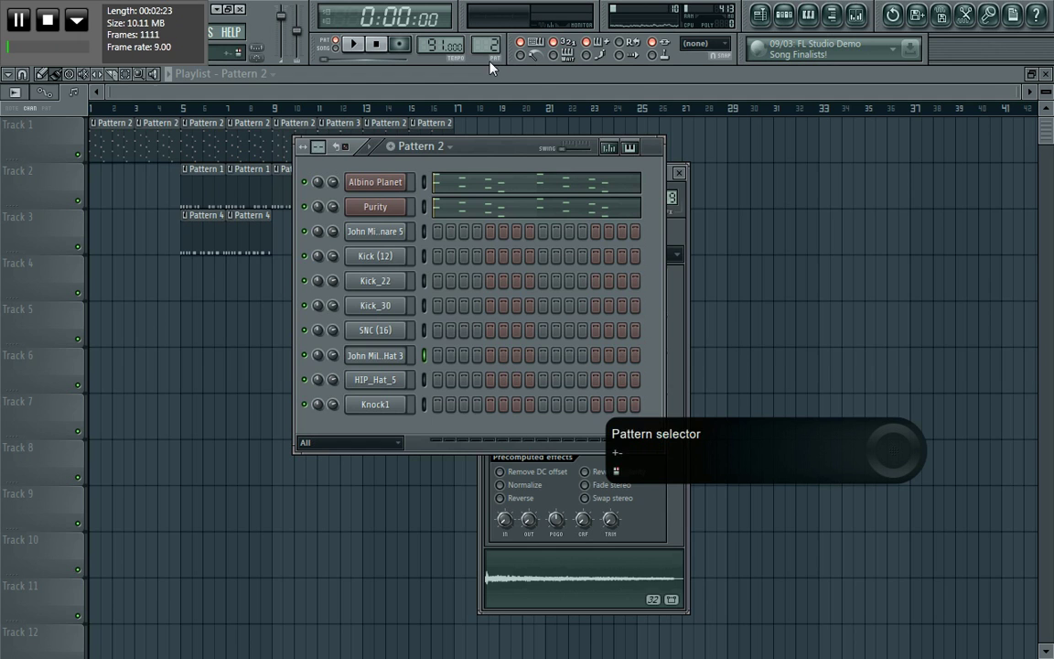
- View Albino Planet's melody zoomed out in the piano roll, then show Pattern 3's step sequencer
{"action": "left_click", "coordinate": [512, 188]}
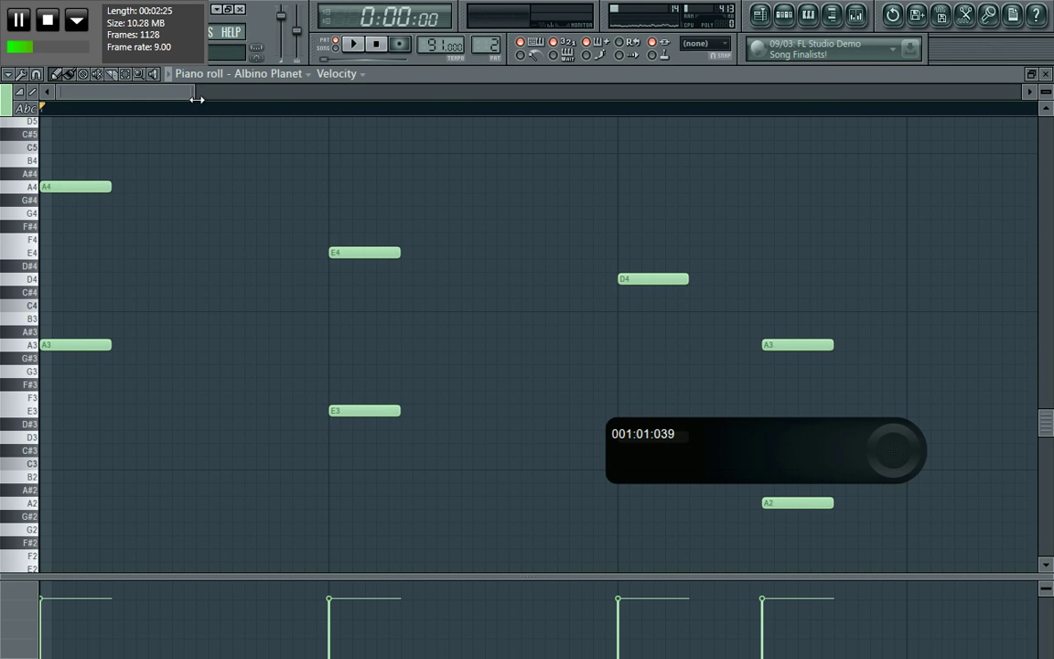
{"action": "mouse_move", "coordinate": [192, 93]}
{"action": "left_mouse_down"}
{"action": "mouse_move", "coordinate": [489, 162]}
{"action": "mouse_move", "coordinate": [870, 137]}
{"action": "left_mouse_up"}
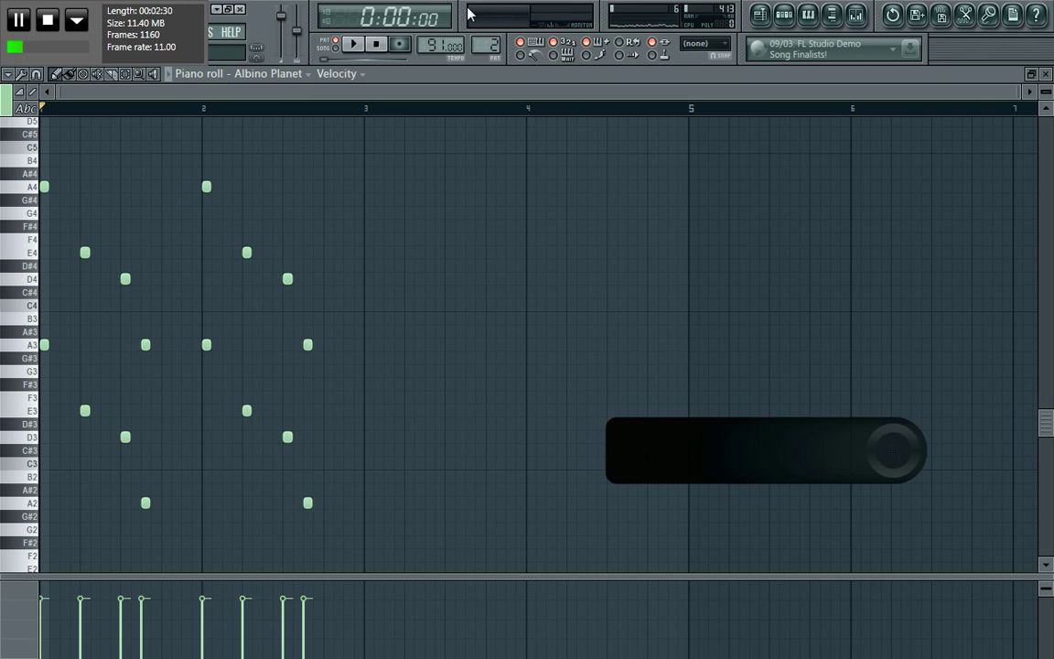
{"action": "scroll", "coordinate": [491, 44], "scroll_direction": "up", "scroll_amount": 1}
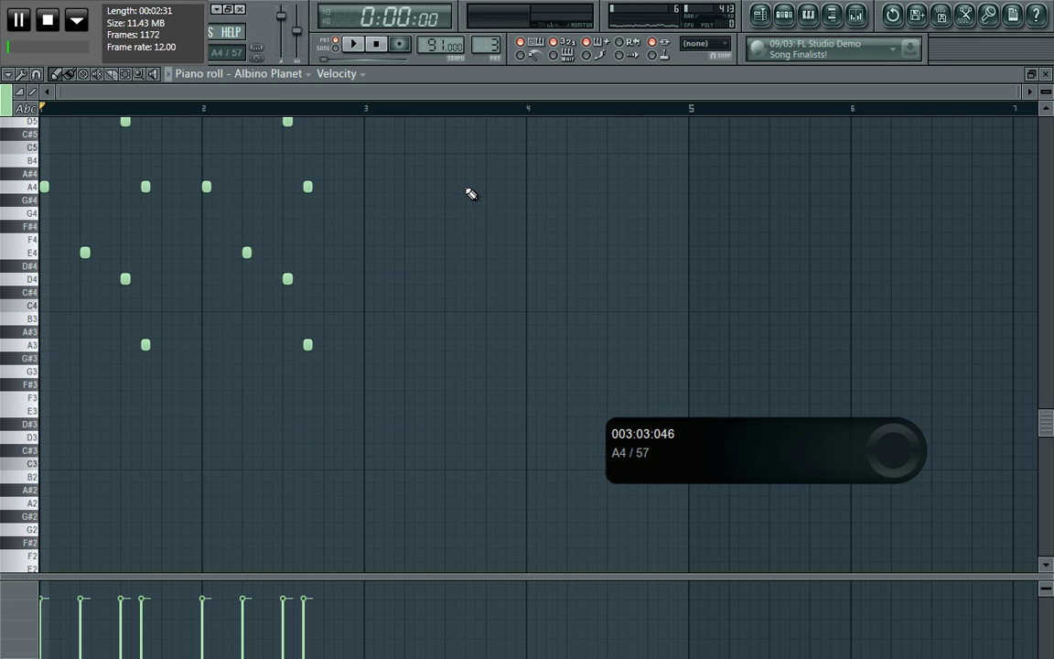
{"action": "scroll", "coordinate": [470, 193], "scroll_direction": "up", "scroll_amount": 5}
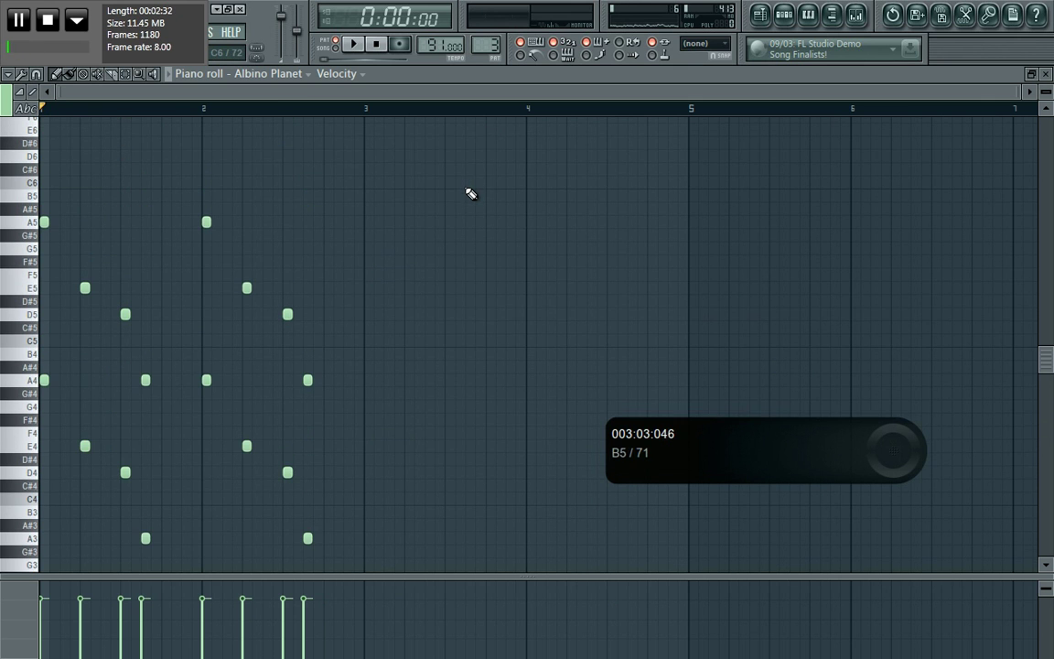
{"action": "left_click", "coordinate": [830, 14]}
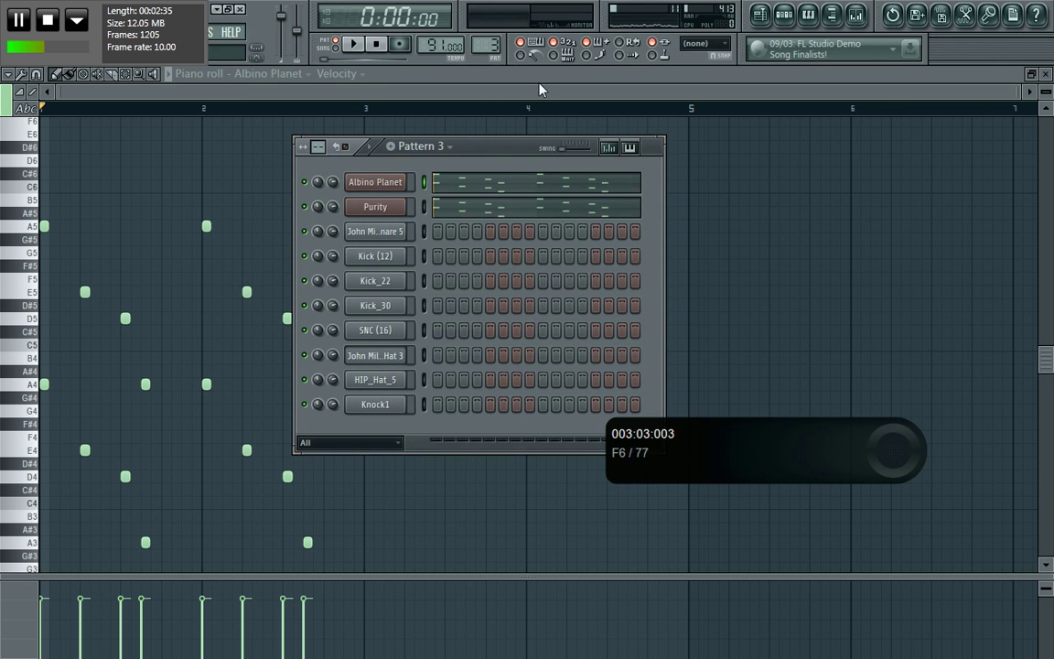
- Inspect Albino Planet's instrument settings and switch the pattern selector to Pattern 5
{"action": "left_click", "coordinate": [375, 182]}
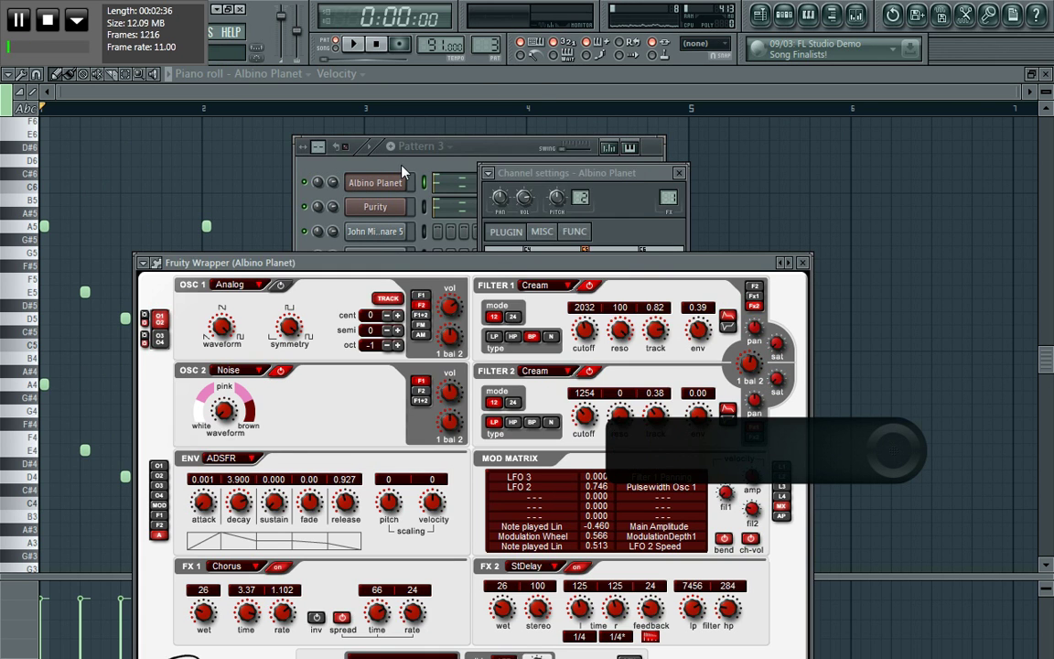
{"action": "left_click", "coordinate": [401, 172]}
{"action": "scroll", "coordinate": [486, 44], "scroll_direction": "up", "scroll_amount": 1}
{"action": "scroll", "coordinate": [485, 44], "scroll_direction": "up", "scroll_amount": 1}
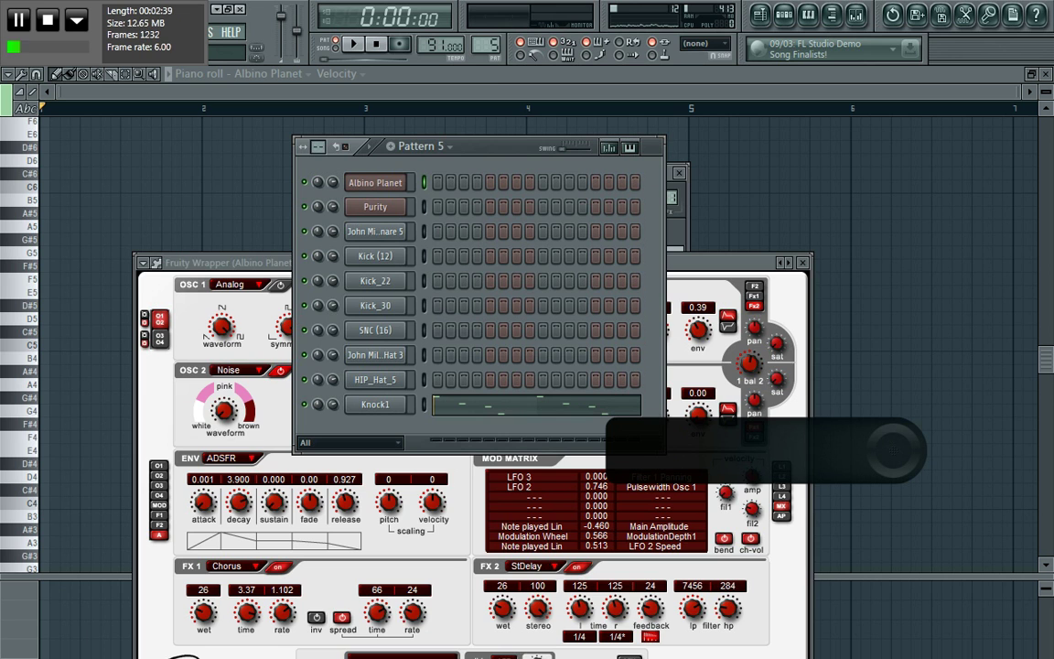
- Inspect the Knock1 sample settings and return to Pattern 5's eight Knock1 notes
{"action": "left_click", "coordinate": [396, 409]}
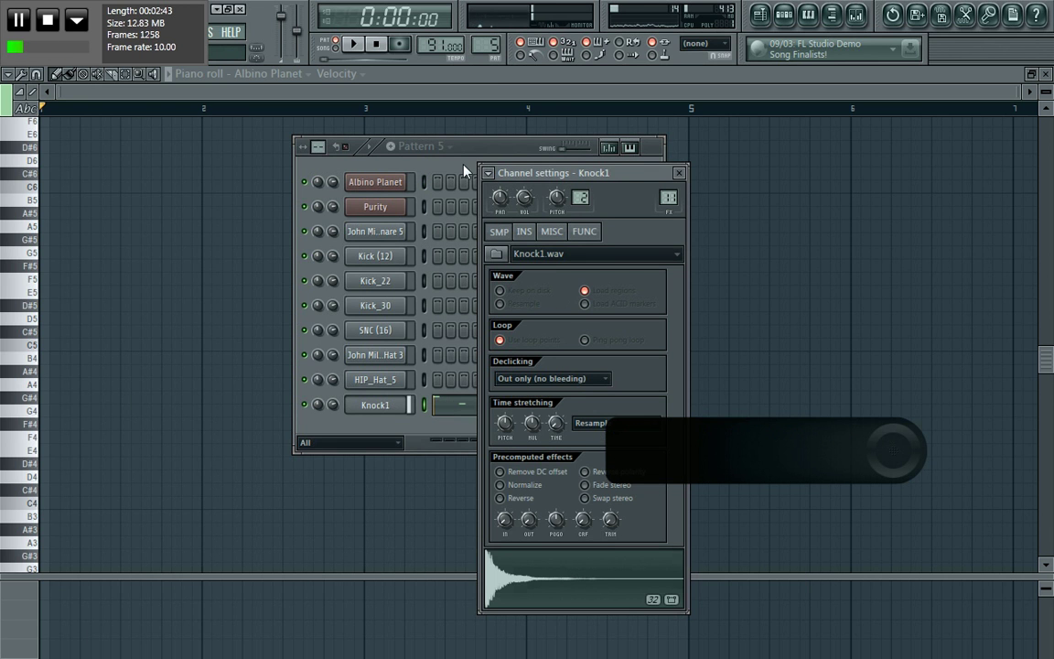
{"action": "left_click", "coordinate": [417, 148]}
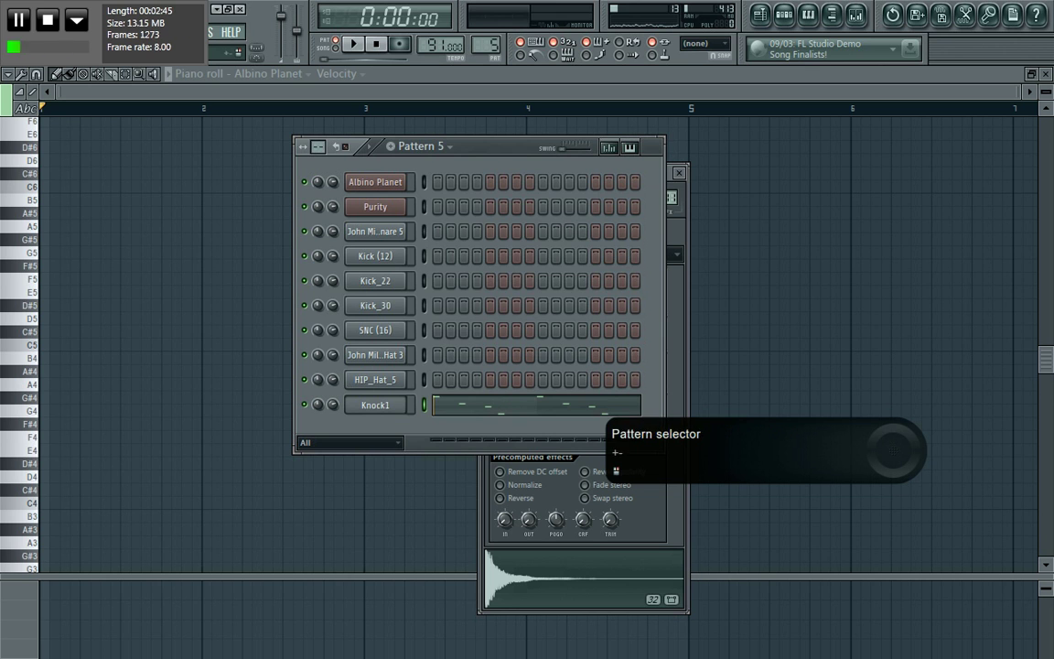
{"action": "scroll", "coordinate": [485, 42], "scroll_direction": "down", "scroll_amount": 2}
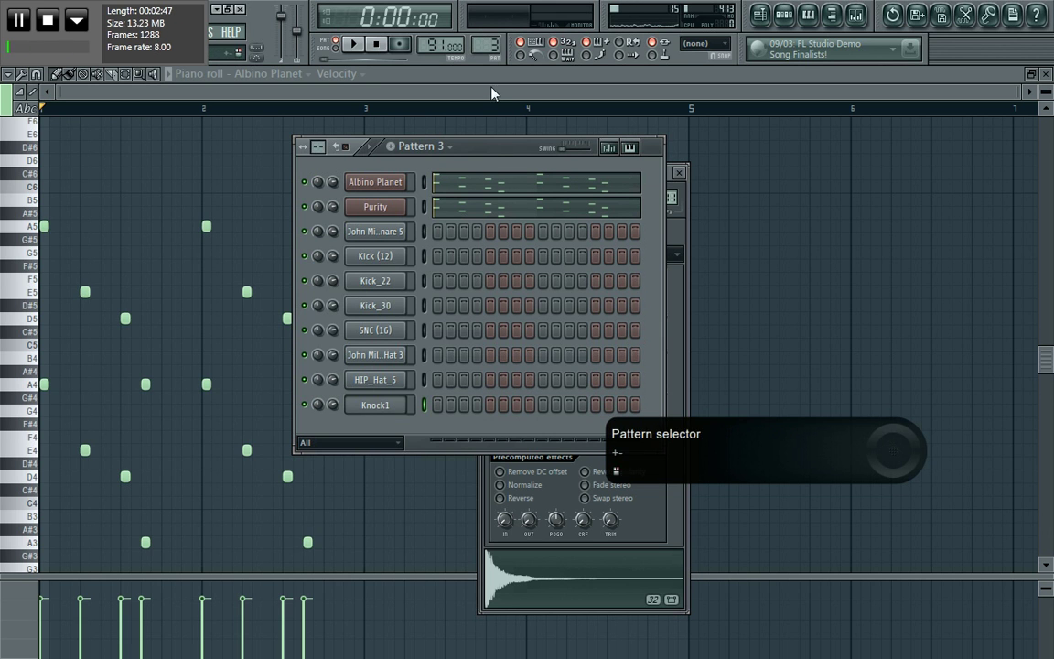
{"action": "scroll", "coordinate": [485, 43], "scroll_direction": "up", "scroll_amount": 2}
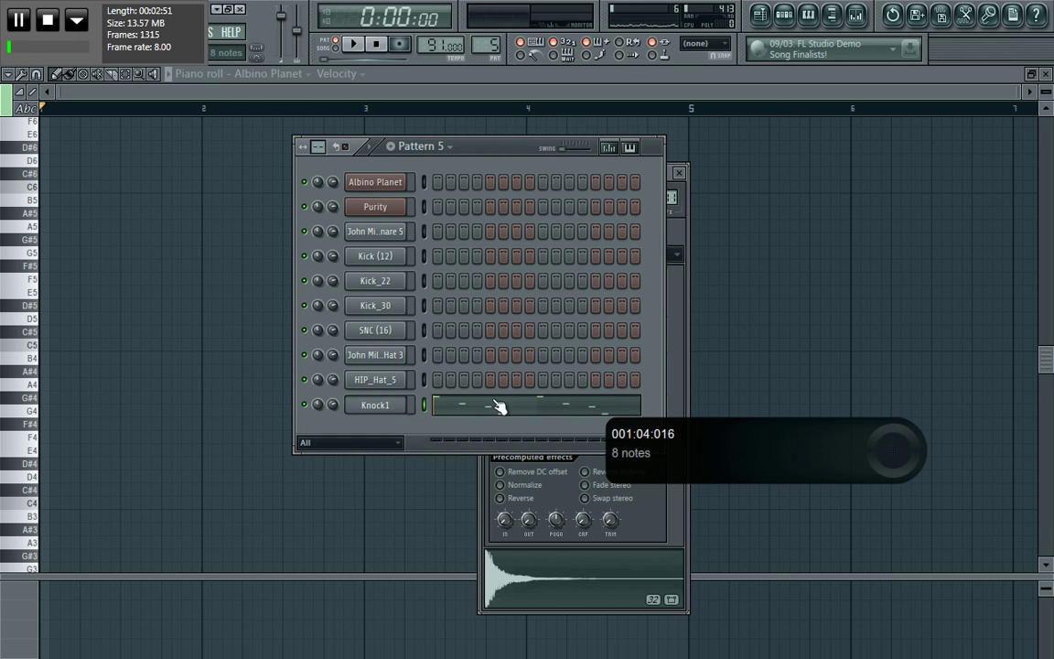
- Show the four-track playlist and switch the transport to SONG mode
{"action": "left_click", "coordinate": [760, 16]}
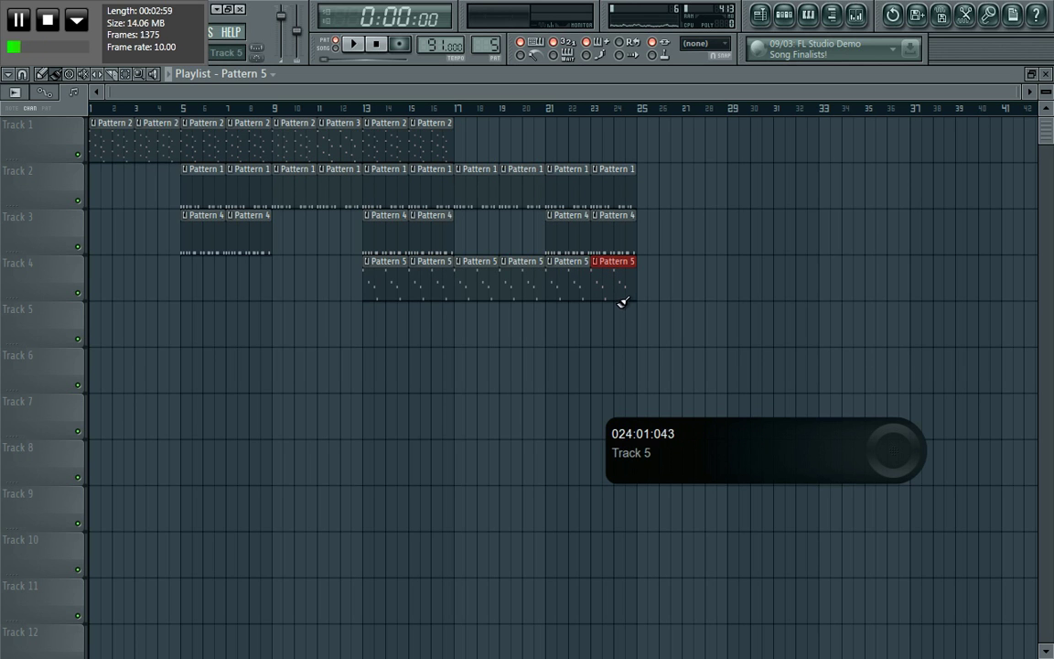
{"action": "left_click", "coordinate": [338, 48]}
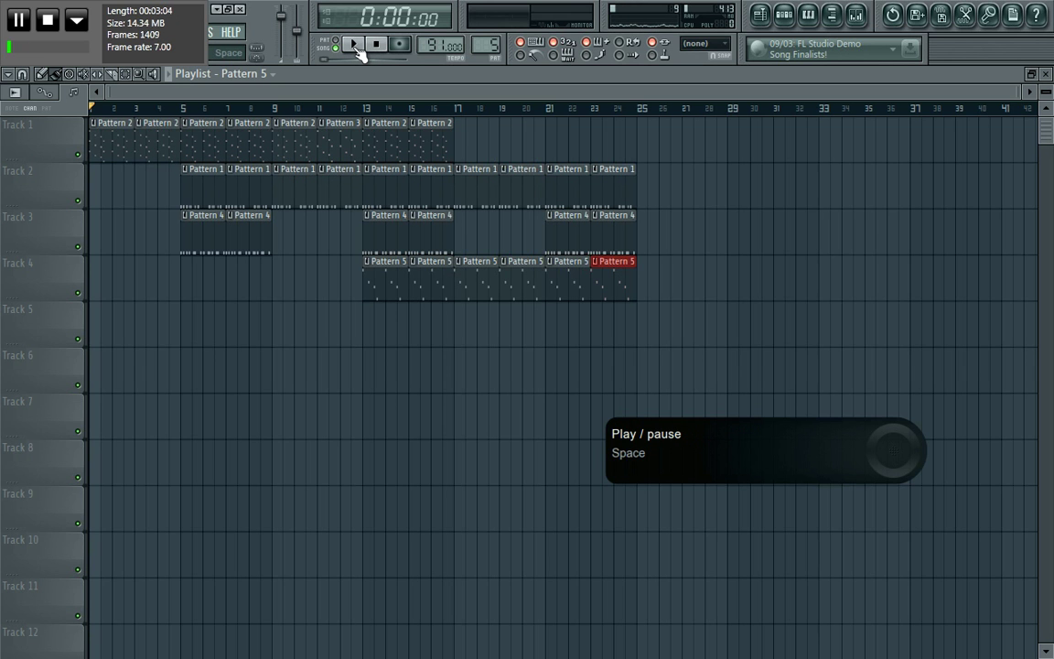
- Play the whole song from the start, scrolling the playlist right near the final bars
{"action": "left_click", "coordinate": [357, 47]}
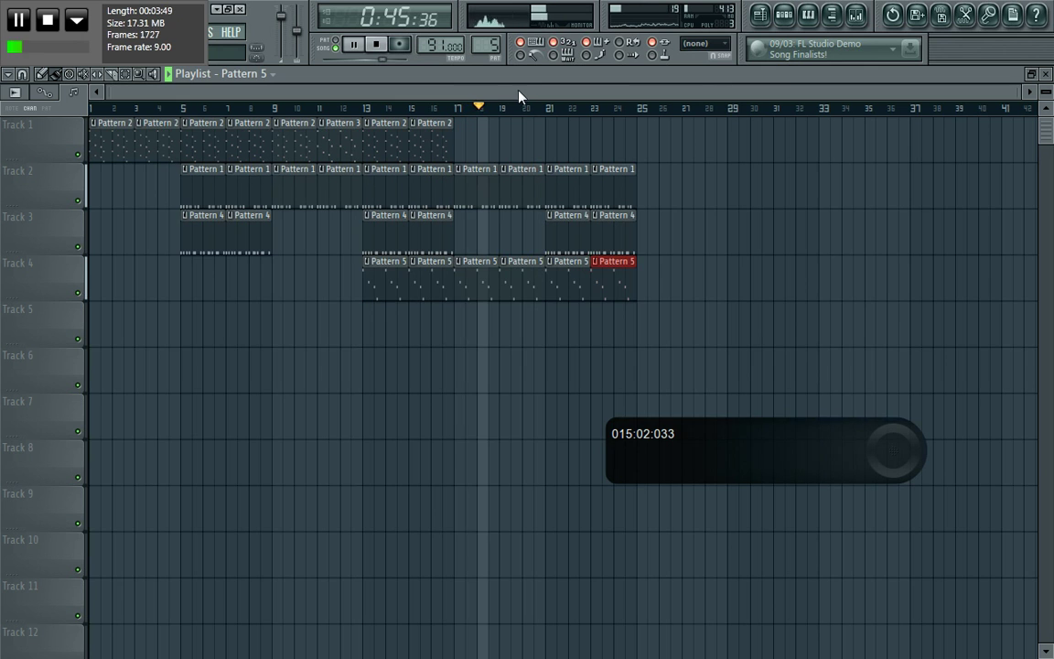
{"action": "scroll", "coordinate": [512, 87], "scroll_direction": "right", "scroll_amount": 1}
{"action": "scroll", "coordinate": [463, 275], "scroll_direction": "right", "scroll_amount": 1}
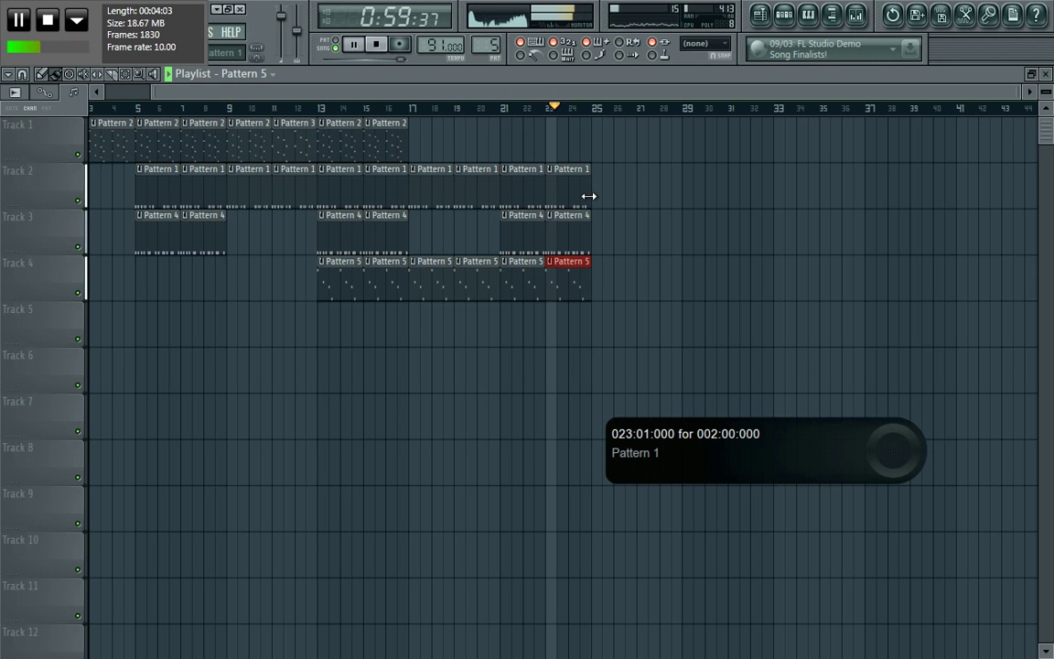
- Shorten the last Pattern 1 clip on Track 2 to one bar and stop playback
{"action": "left_click_drag", "start_coordinate": [588, 196], "coordinate": [566, 197]}
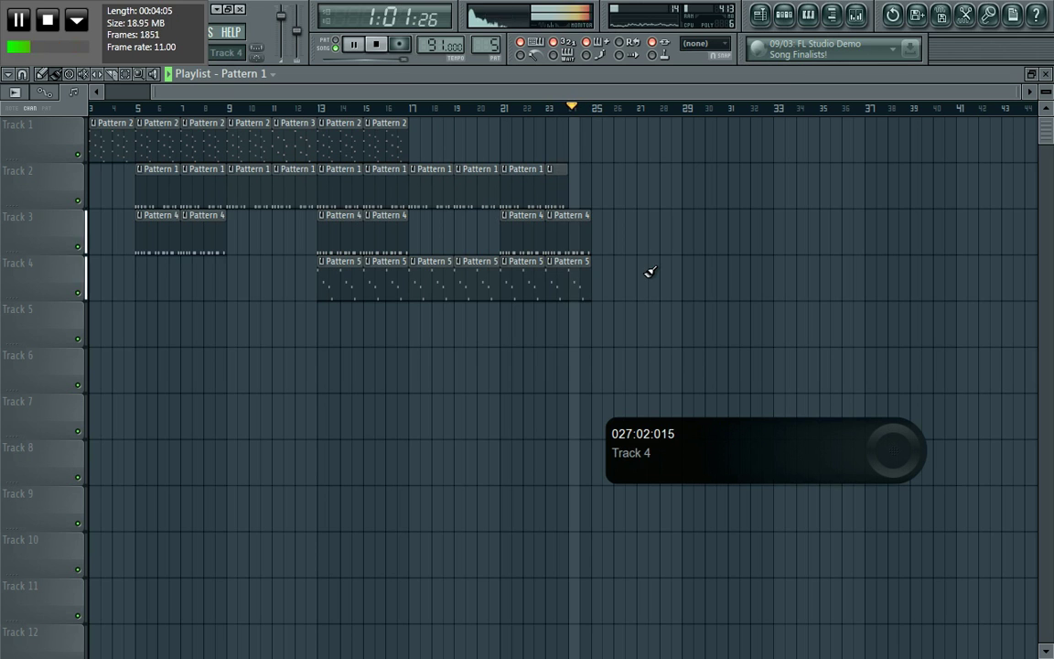
{"action": "left_click", "coordinate": [382, 45]}
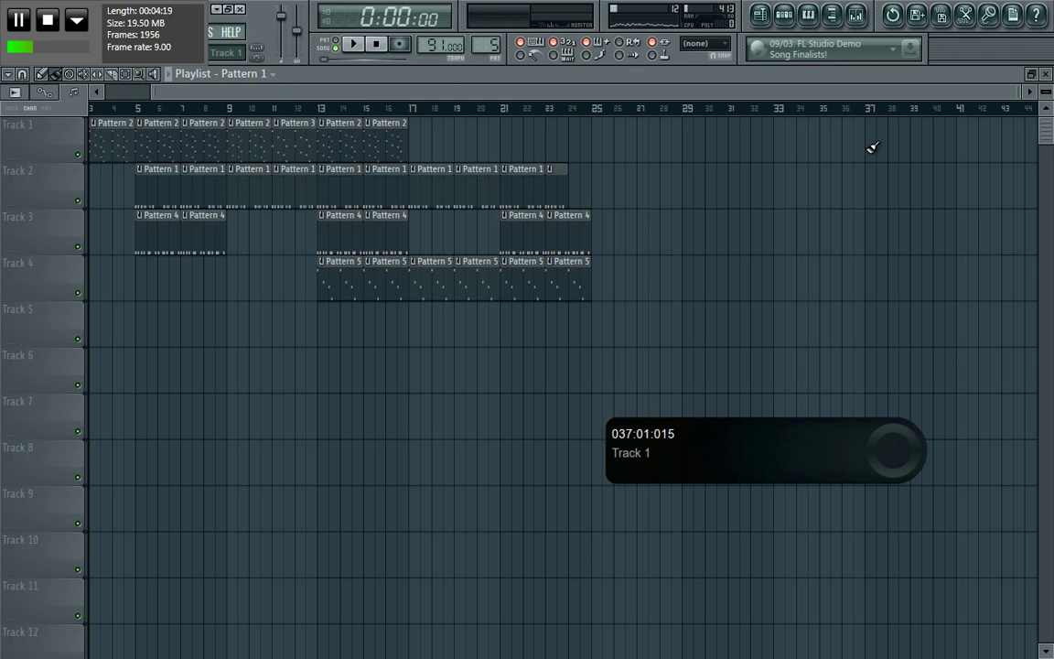
- Show the Pattern 5 channel rack, with only Knock1 notes, over the Playlist scrolled to bar 1
{"action": "left_click", "coordinate": [785, 15]}
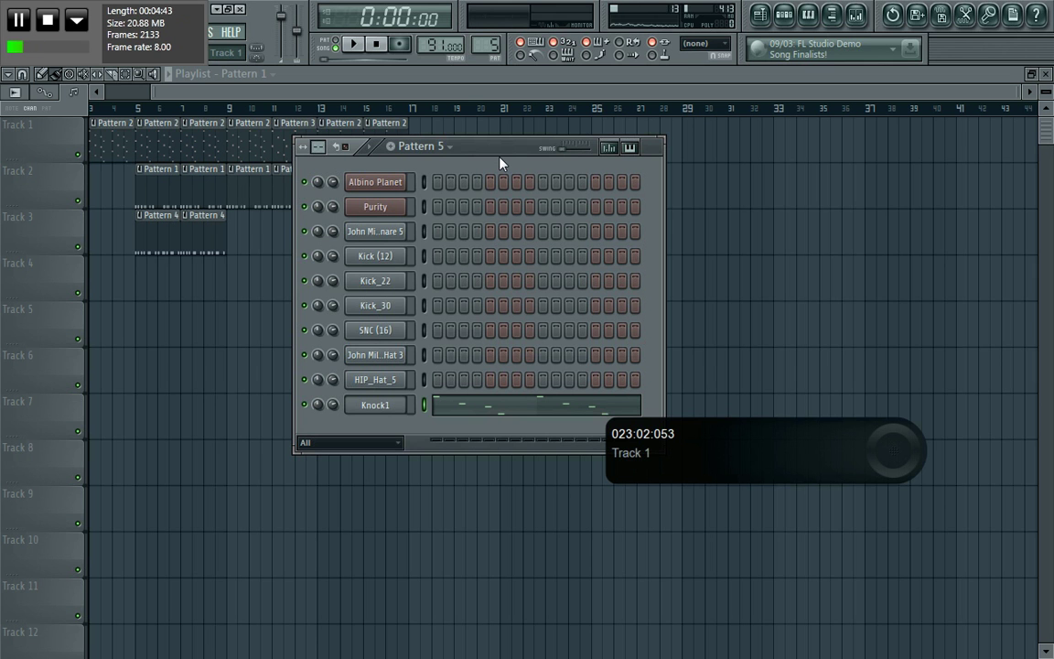
{"action": "left_click_drag", "start_coordinate": [470, 95], "coordinate": [265, 92]}
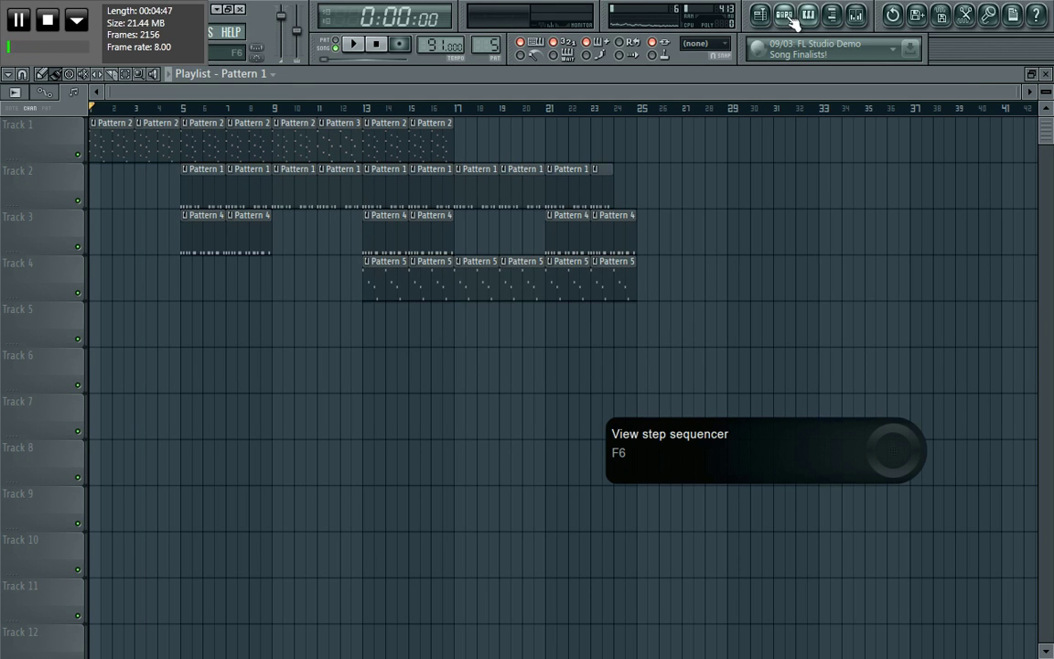
{"action": "left_click", "coordinate": [785, 16]}
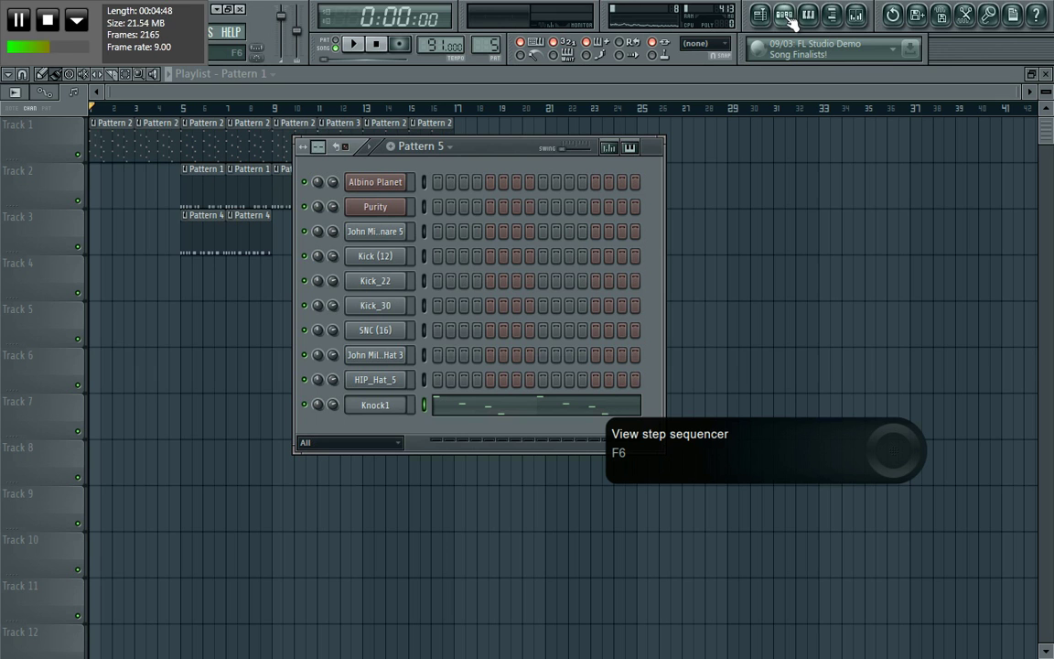